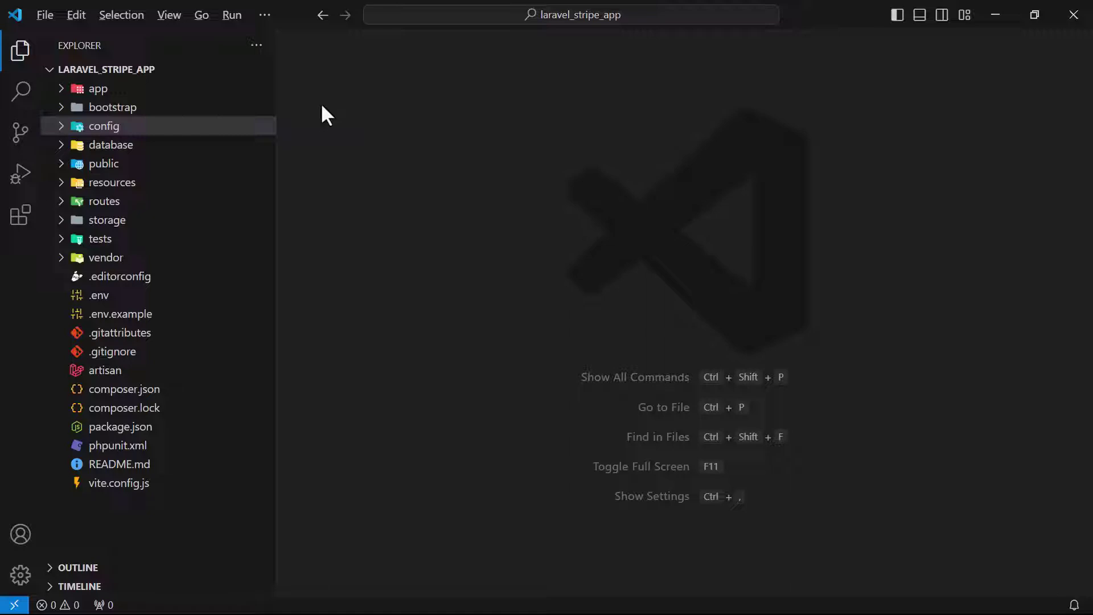
- Expand the config folder in the laravel_stripe_app project tree
{"action": "left_click", "coordinate": [174, 126]}
- Collapse config again, check the Cashier docs, and open User.php by quick file search
{"action": "left_click", "coordinate": [176, 127]}
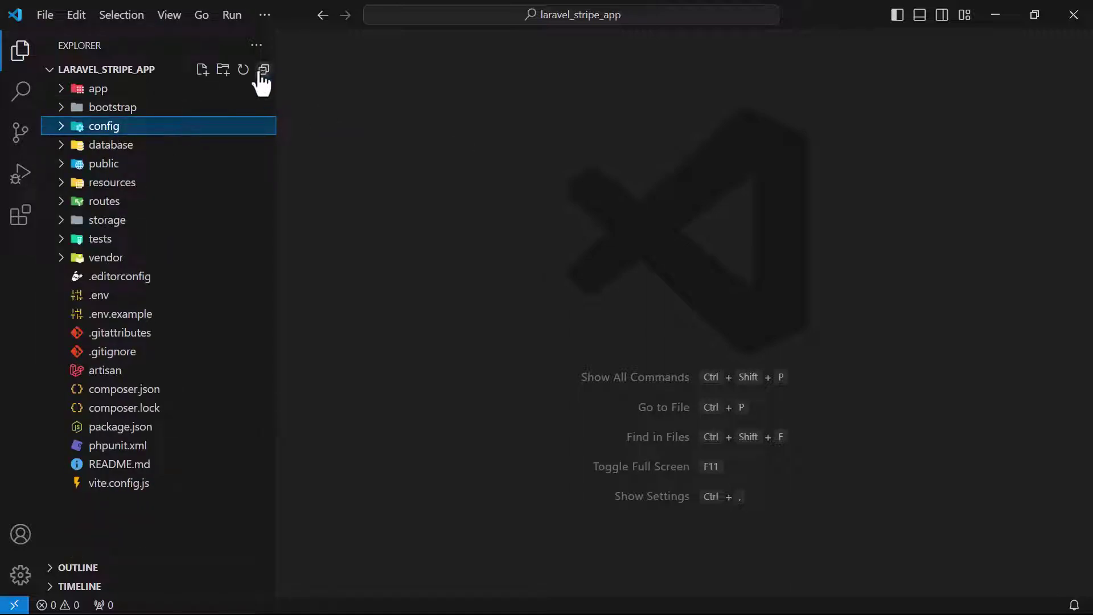
{"action": "left_click", "coordinate": [329, 111]}
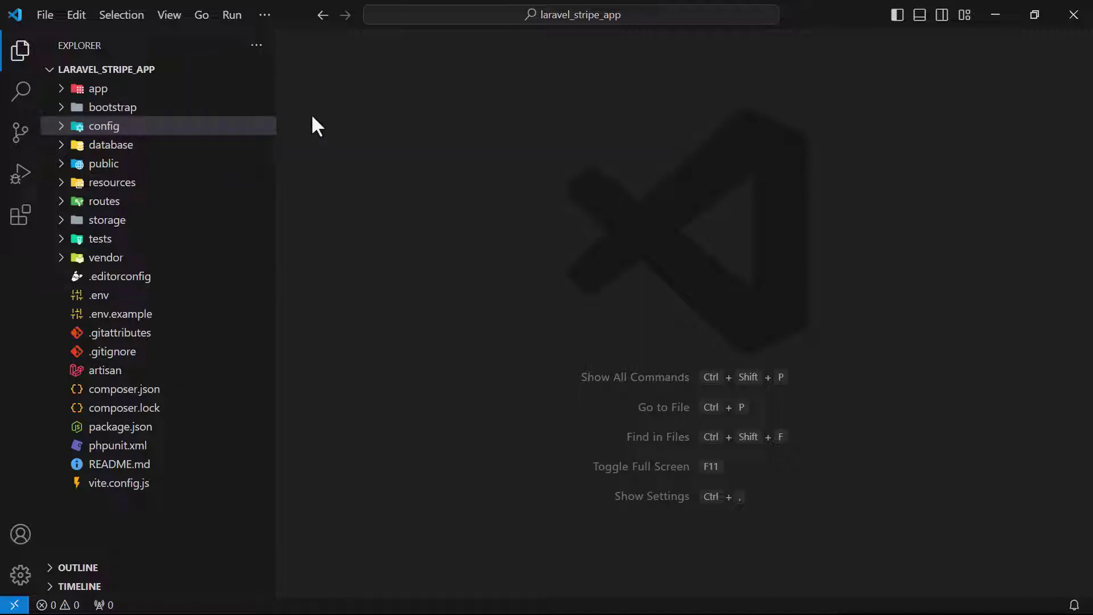
{"action": "key", "text": "alt+Tab"}
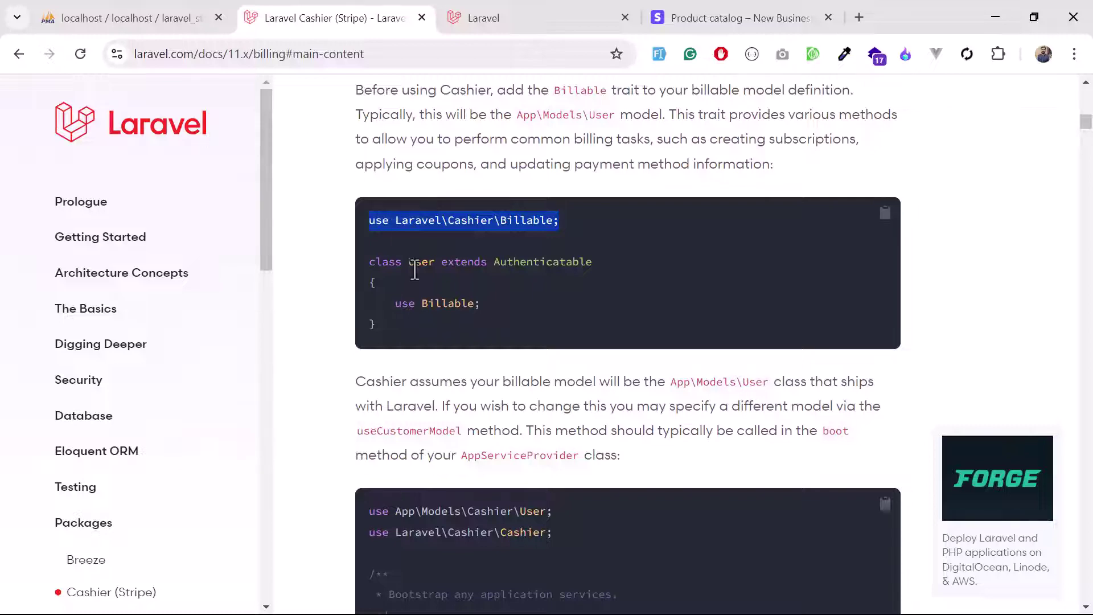
{"action": "key", "text": "alt+Tab"}
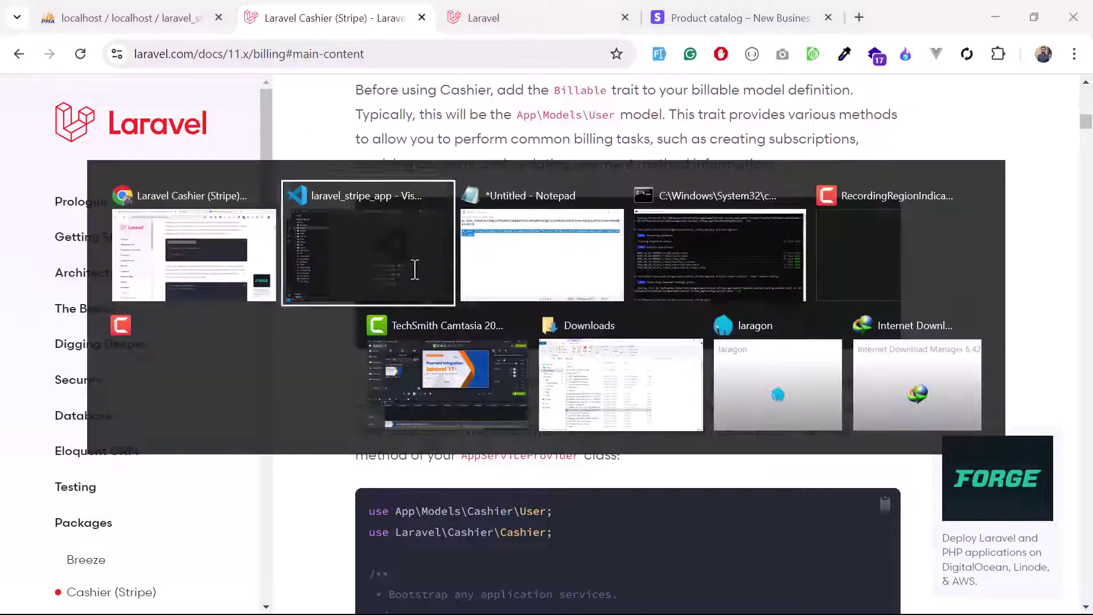
{"action": "key", "text": "ctrl+p"}
{"action": "type", "text": "use"}
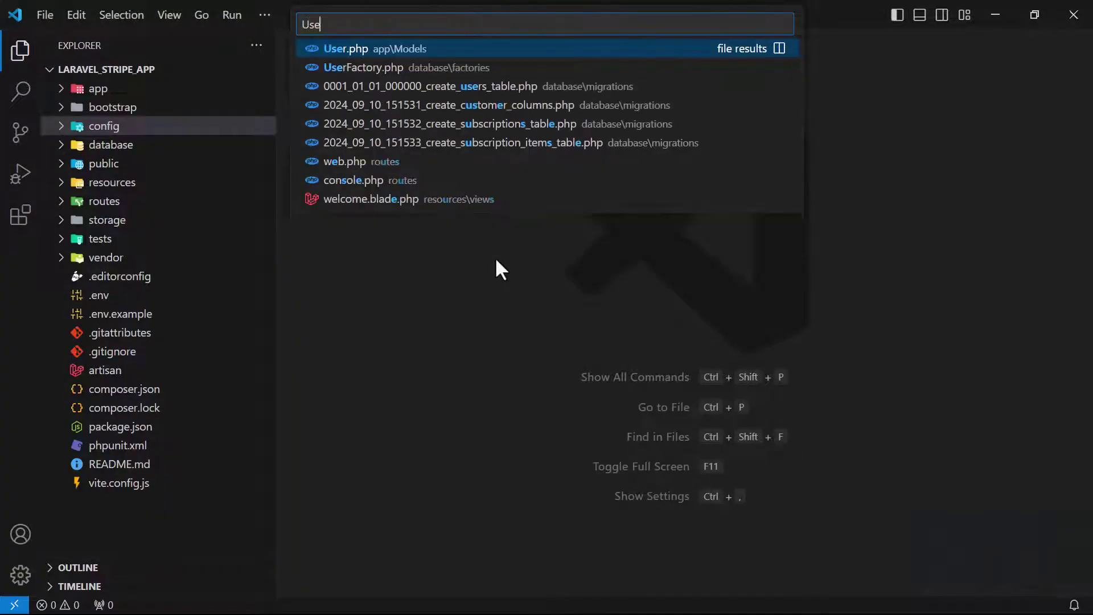
{"action": "key", "text": "Return"}
- Insert the 'use Laravel\Cashier\Billable;' import as line 9 of User.php
{"action": "left_click", "coordinate": [610, 197]}
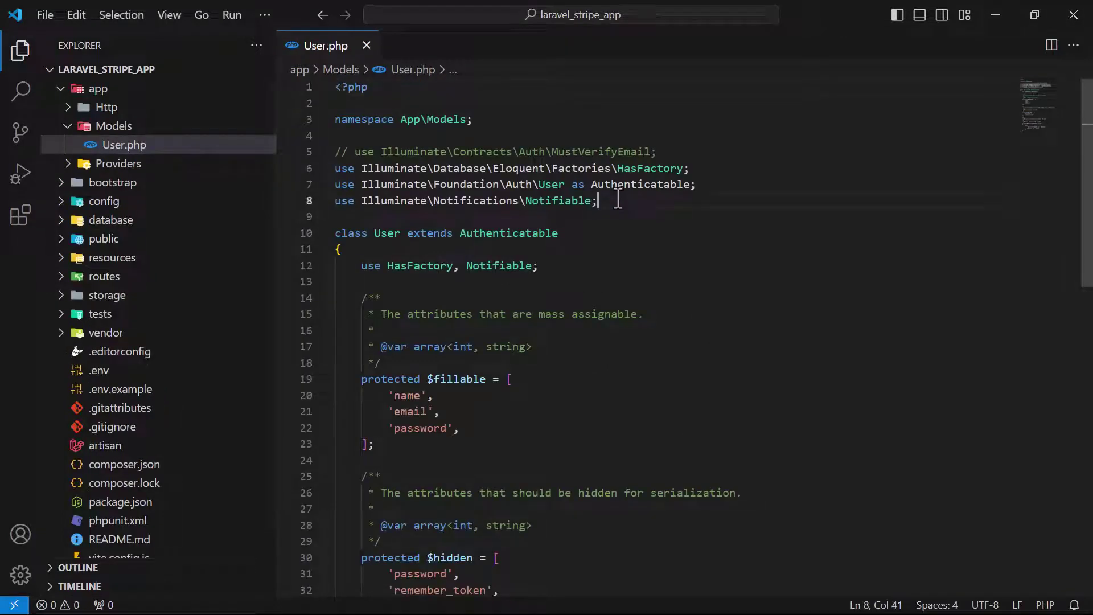
{"action": "key", "text": "Return"}
{"action": "type", "text": "use Laravel\\Cashier\\Billable;"}
{"action": "left_click", "coordinate": [489, 217]}
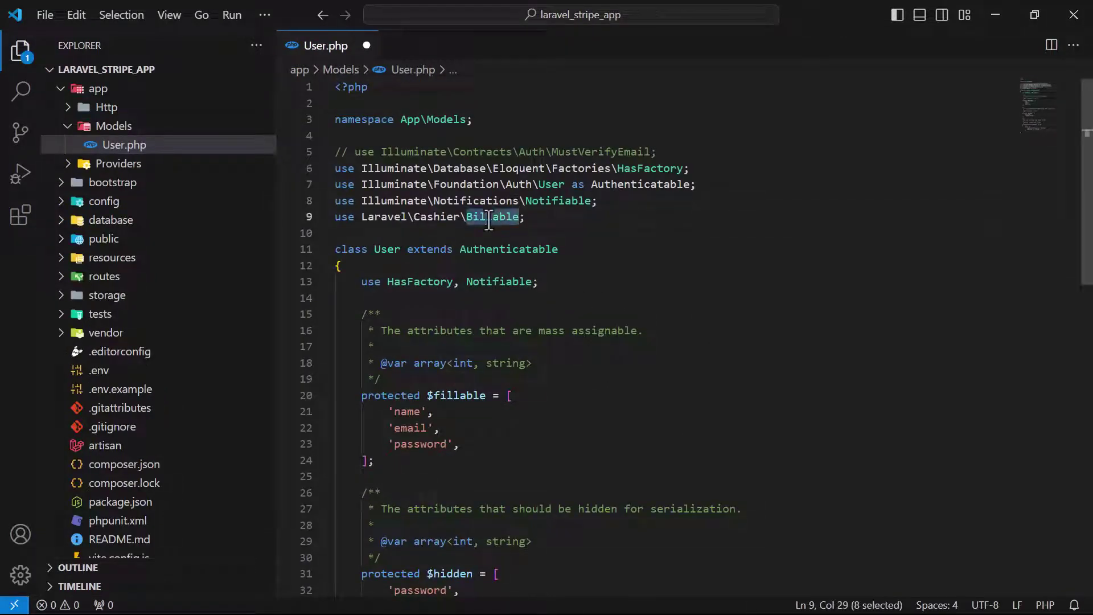
- Append ', Billable' after Notifiable in the User class trait line
{"action": "left_click_drag", "start_coordinate": [361, 281], "coordinate": [466, 281]}
{"action": "left_click", "coordinate": [466, 281]}
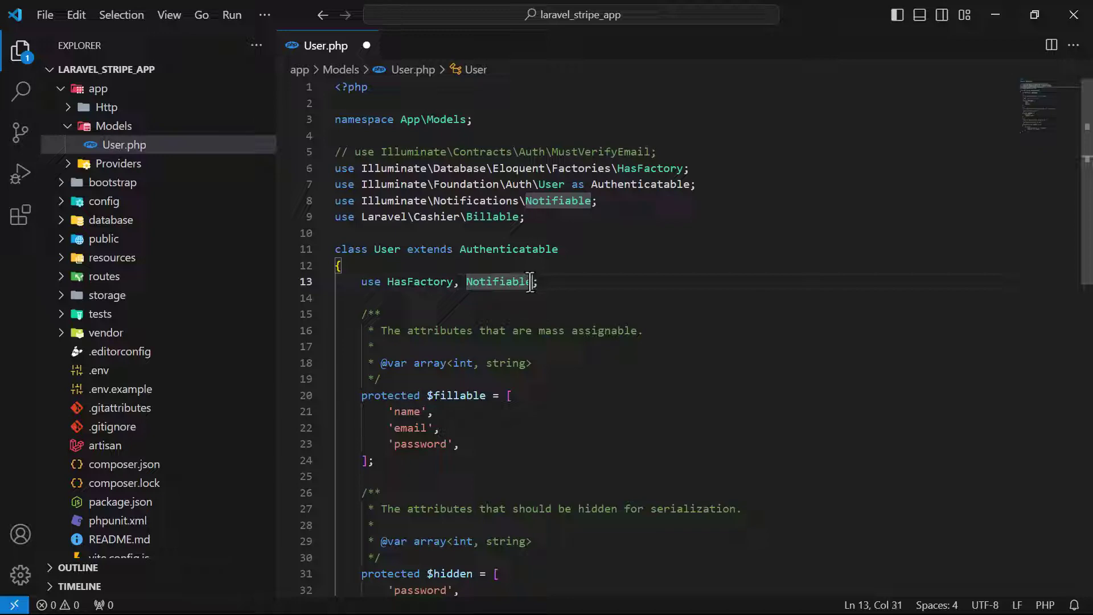
{"action": "type", "text": ","}
{"action": "type", "text": "Billable"}
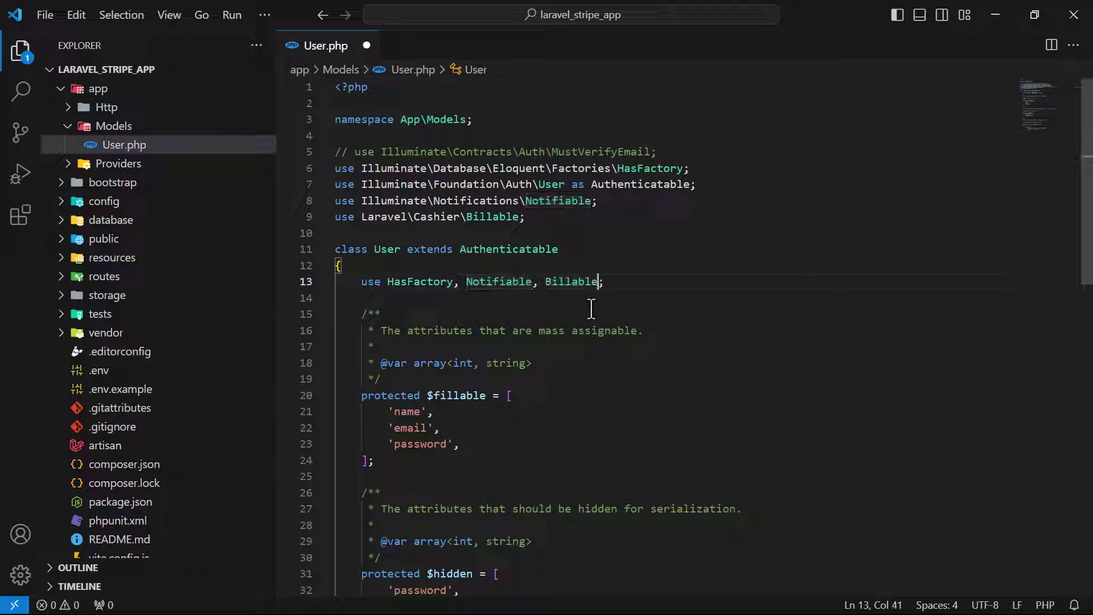
{"action": "left_click", "coordinate": [578, 265]}
{"action": "double_click", "coordinate": [569, 281]}
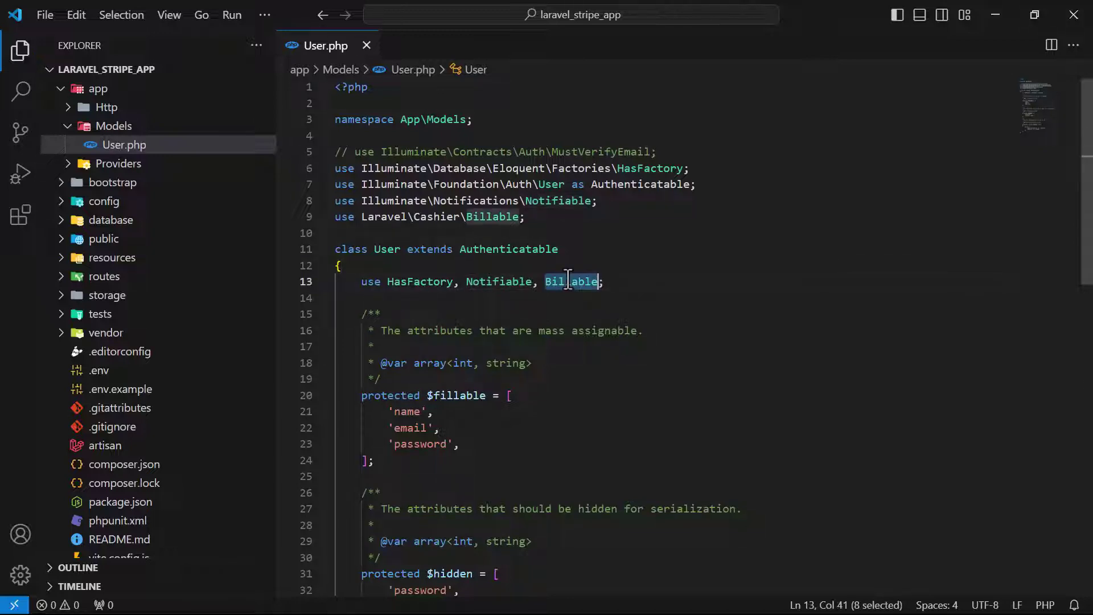
{"action": "key", "text": "alt+Tab"}
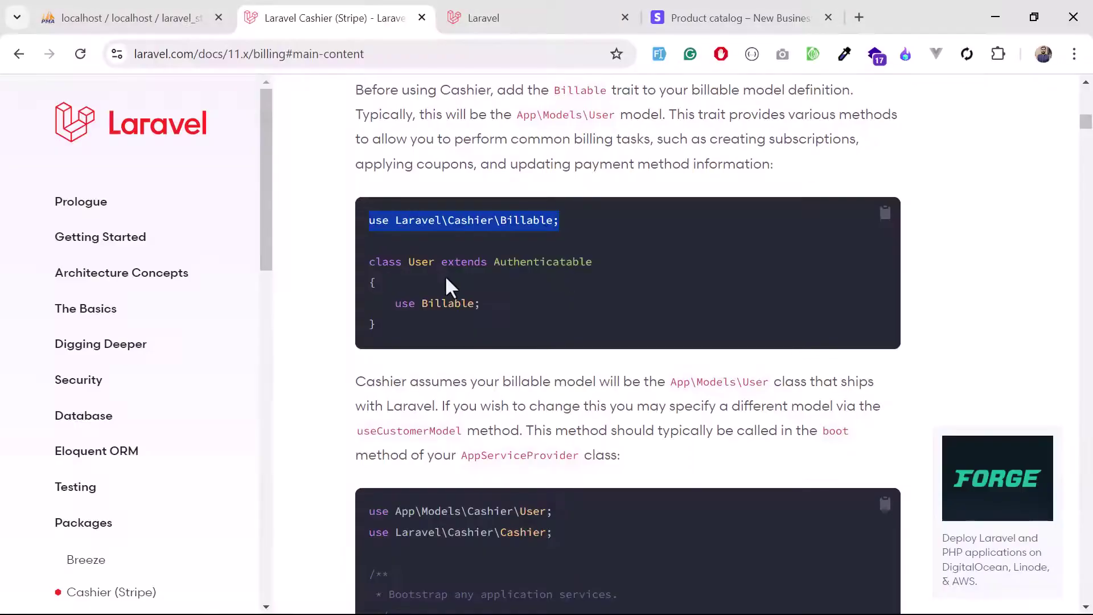
- Find and select the STRIPE_WEBHOOK_SECRET line in the Cashier docs
{"action": "scroll", "coordinate": [445, 276], "scroll_direction": "down", "scroll_amount": 4}
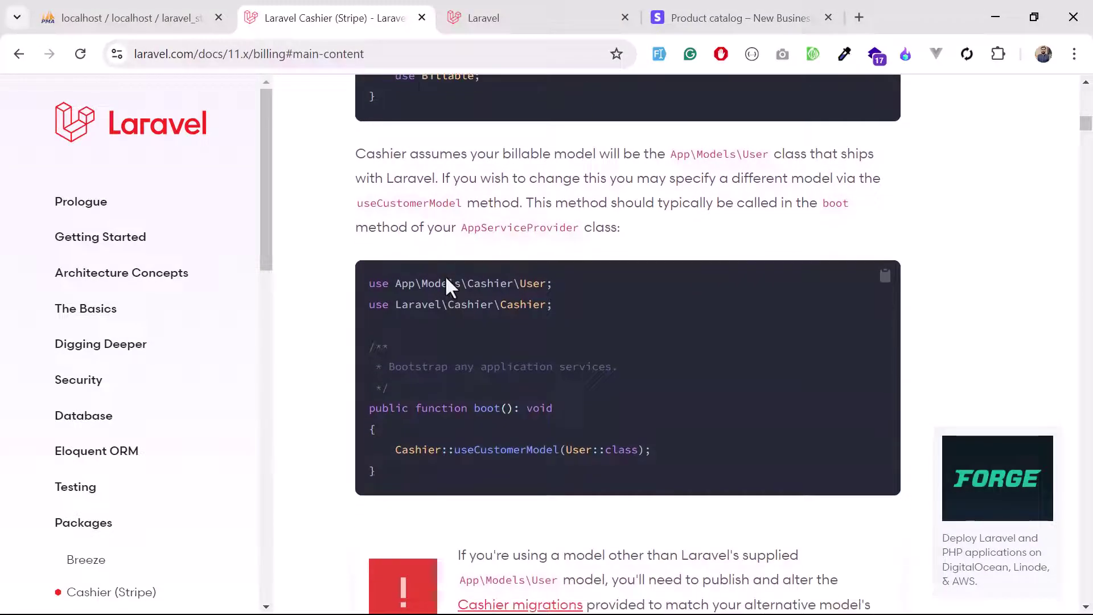
{"action": "scroll", "coordinate": [445, 281], "scroll_direction": "down", "scroll_amount": 1}
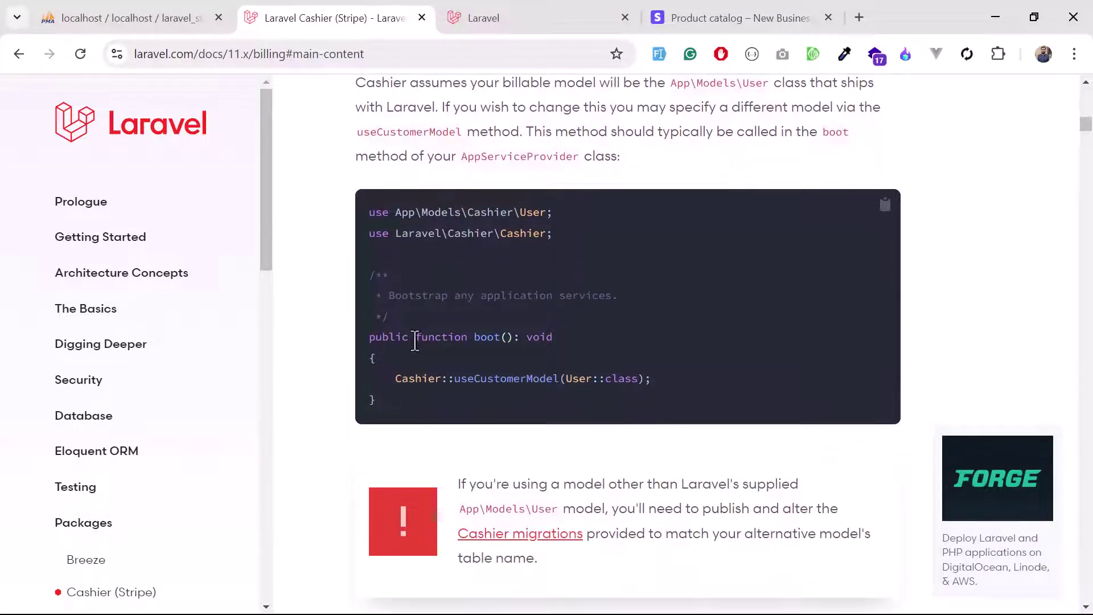
{"action": "left_click_drag", "start_coordinate": [395, 379], "coordinate": [642, 374]}
{"action": "left_click", "coordinate": [557, 378]}
{"action": "left_click_drag", "start_coordinate": [566, 379], "coordinate": [635, 385]}
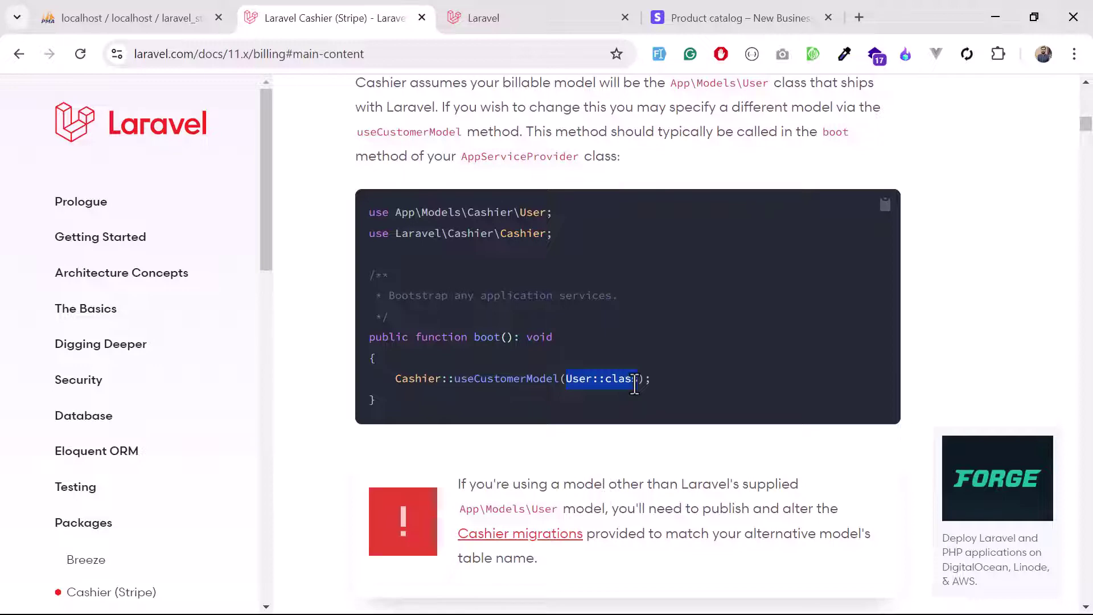
{"action": "scroll", "coordinate": [635, 383], "scroll_direction": "down", "scroll_amount": 8}
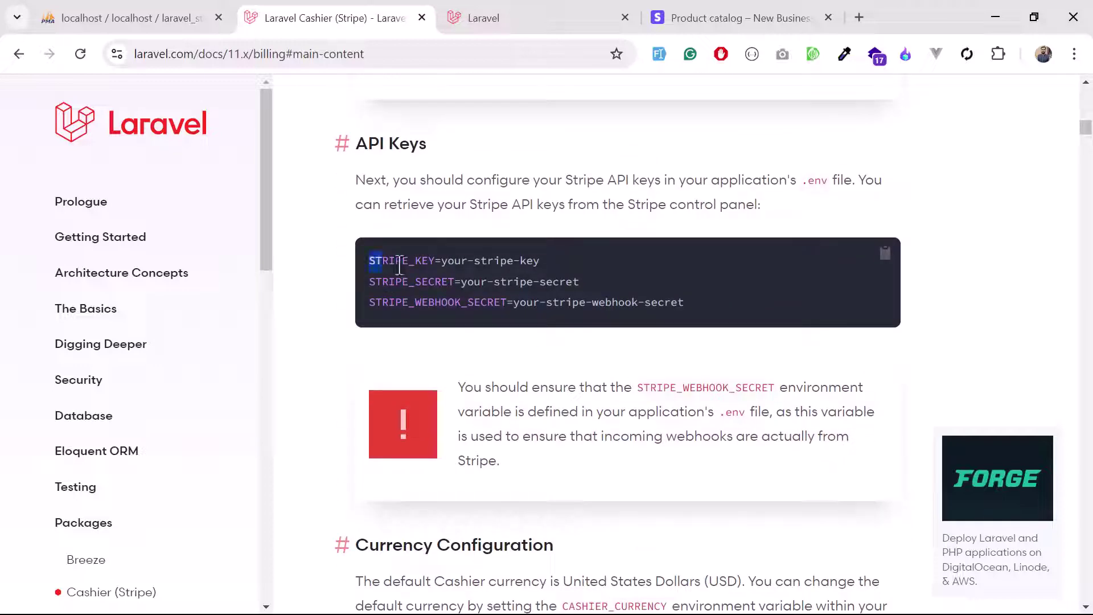
{"action": "left_click_drag", "start_coordinate": [400, 265], "coordinate": [589, 282]}
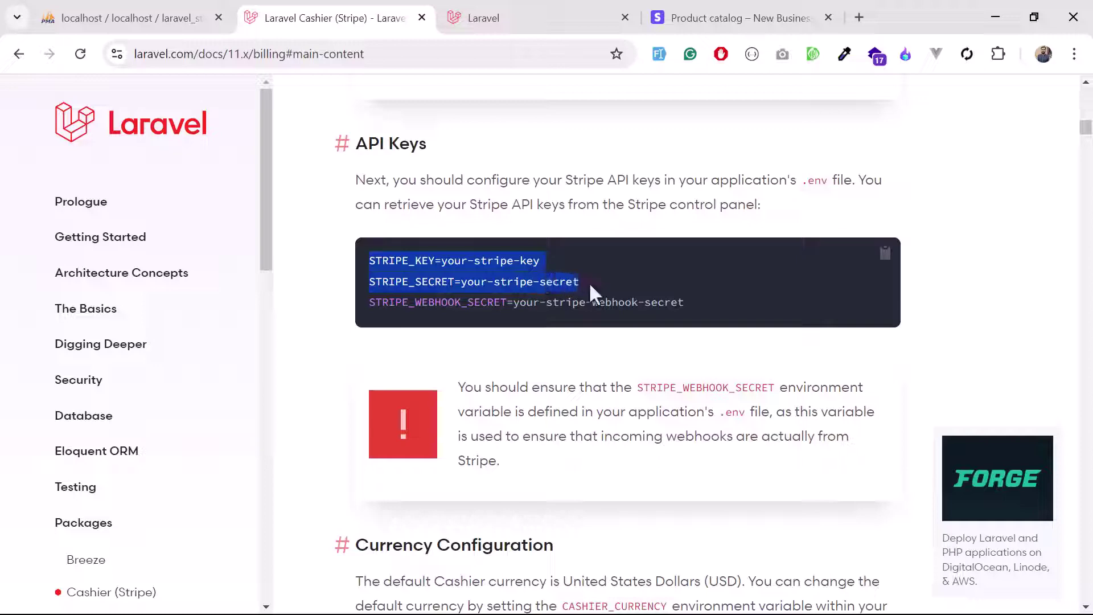
{"action": "left_click", "coordinate": [657, 300]}
{"action": "left_click_drag", "start_coordinate": [686, 303], "coordinate": [347, 309]}
{"action": "key", "text": "ctrl+c"}
- Paste STRIPE_WEBHOOK_SECRET=your-stripe-webhook-secret onto line 68 of .env, save, and close it
{"action": "key", "text": "alt+Tab"}
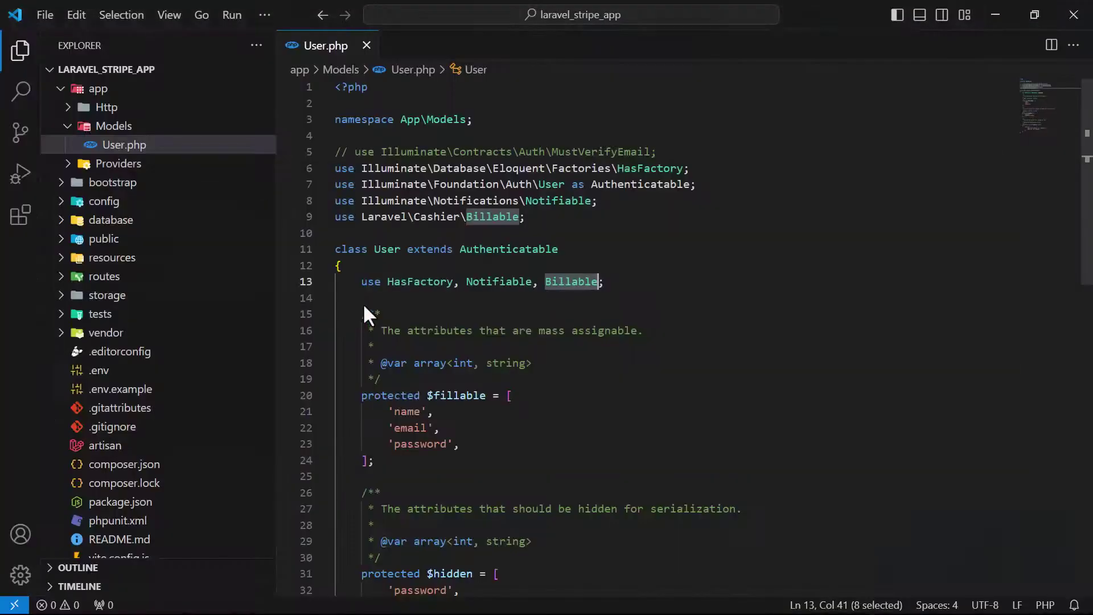
{"action": "key", "text": "ctrl+p"}
{"action": "type", "text": ".env"}
{"action": "key", "text": "Return"}
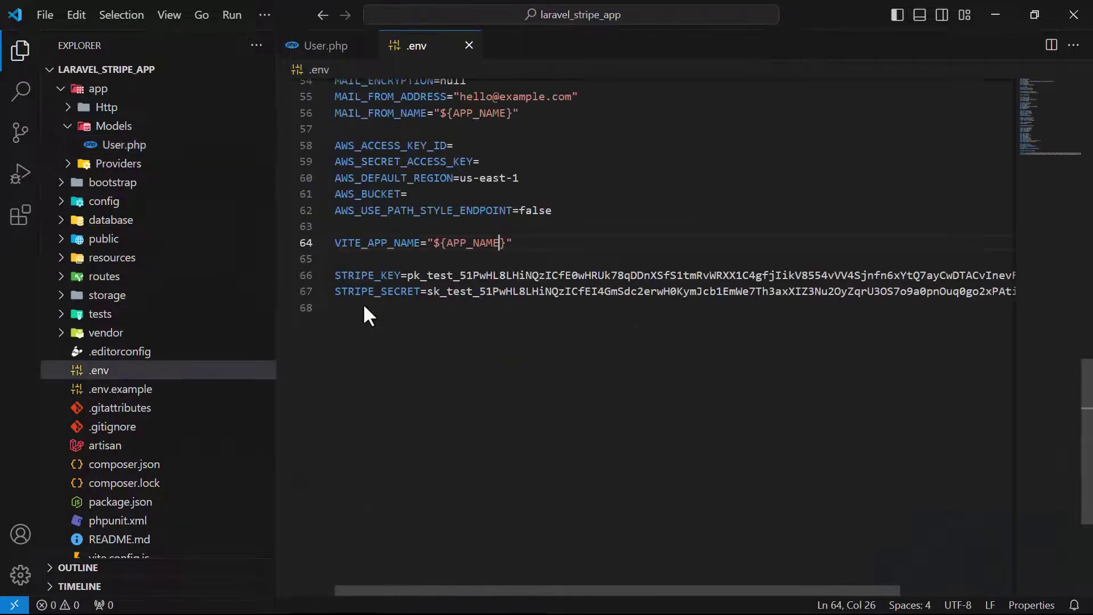
{"action": "left_click", "coordinate": [364, 307]}
{"action": "key", "text": "ctrl+v"}
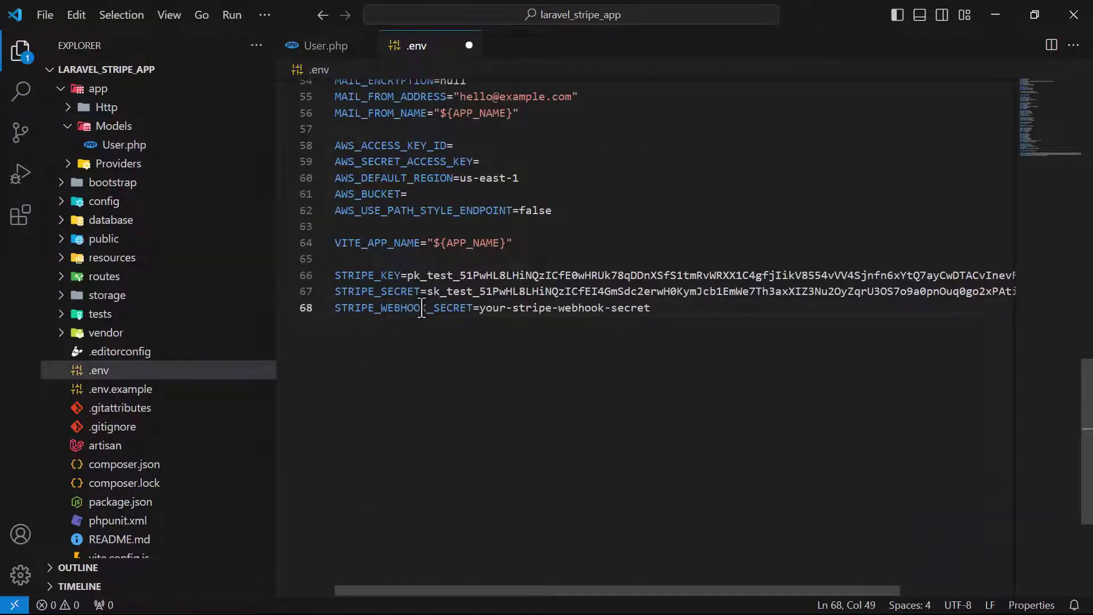
{"action": "left_click_drag", "start_coordinate": [381, 308], "coordinate": [452, 308]}
{"action": "left_click", "coordinate": [466, 311]}
{"action": "key", "text": "ctrl+s"}
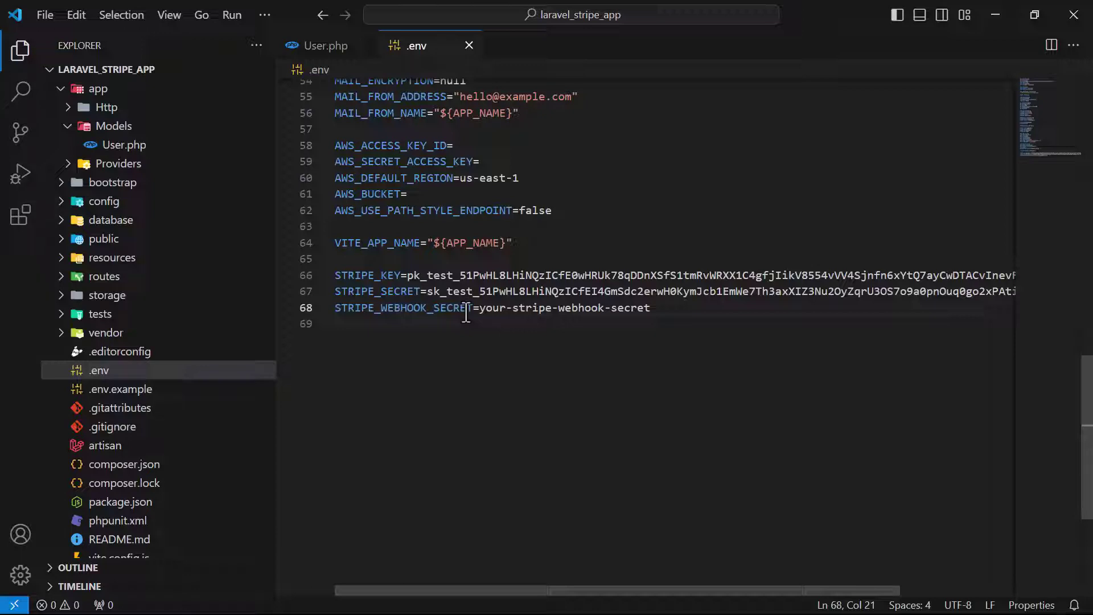
{"action": "key", "text": "ctrl+w"}
{"action": "key", "text": "ctrl+w"}
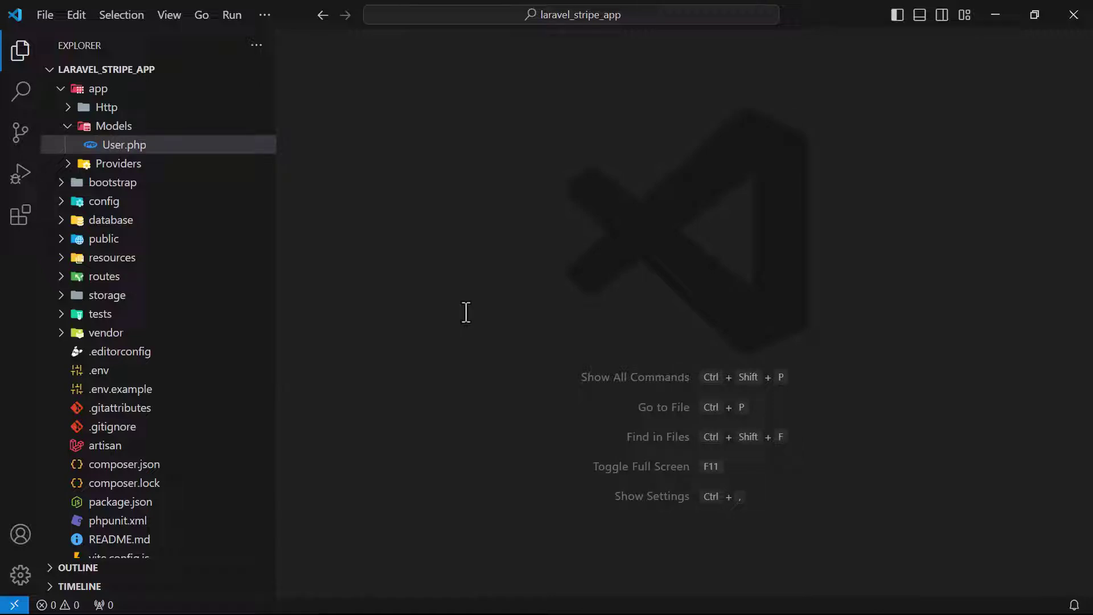
- Select the CASHIER_CURRENCY=eur line further down the Cashier docs
{"action": "key", "text": "alt+Tab"}
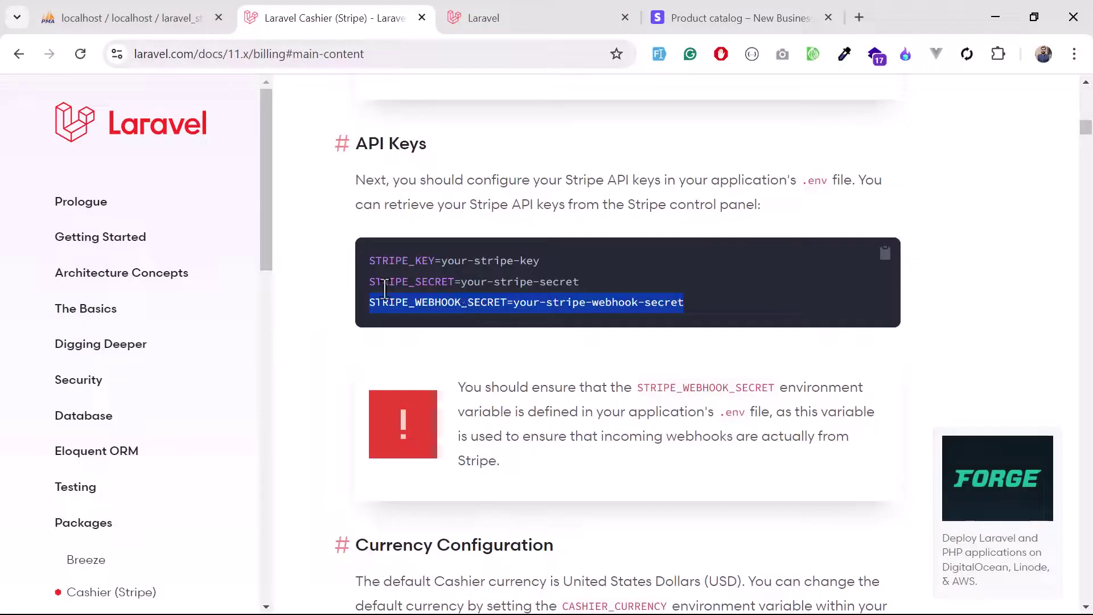
{"action": "scroll", "coordinate": [385, 290], "scroll_direction": "down", "scroll_amount": 1}
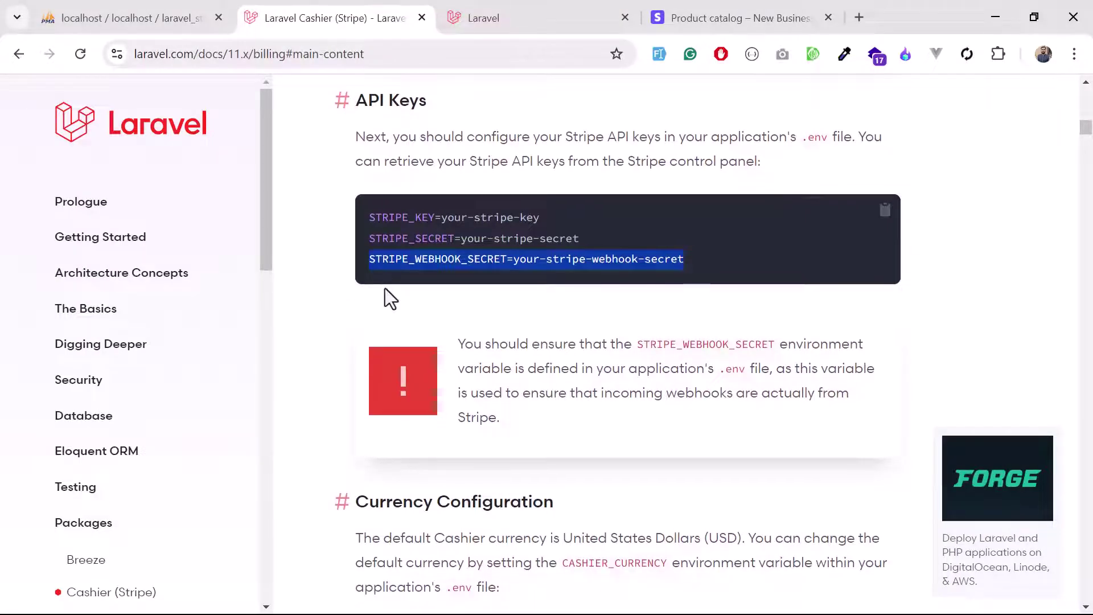
{"action": "scroll", "coordinate": [385, 288], "scroll_direction": "down", "scroll_amount": 7}
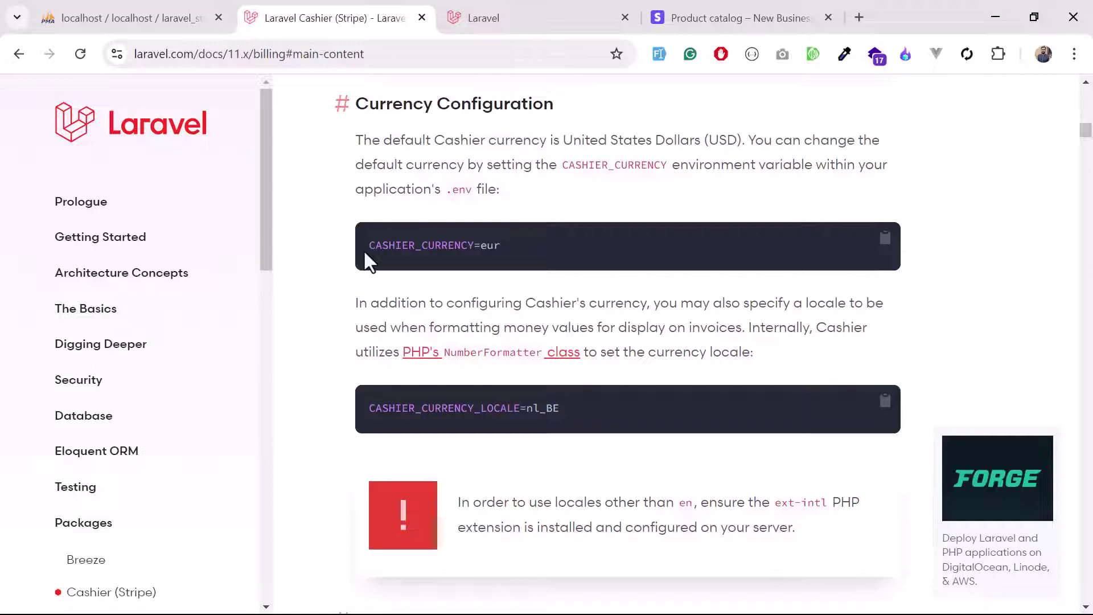
{"action": "left_click_drag", "start_coordinate": [367, 246], "coordinate": [533, 251]}
{"action": "key", "text": "ctrl+c"}
{"action": "key", "text": "alt+Tab"}
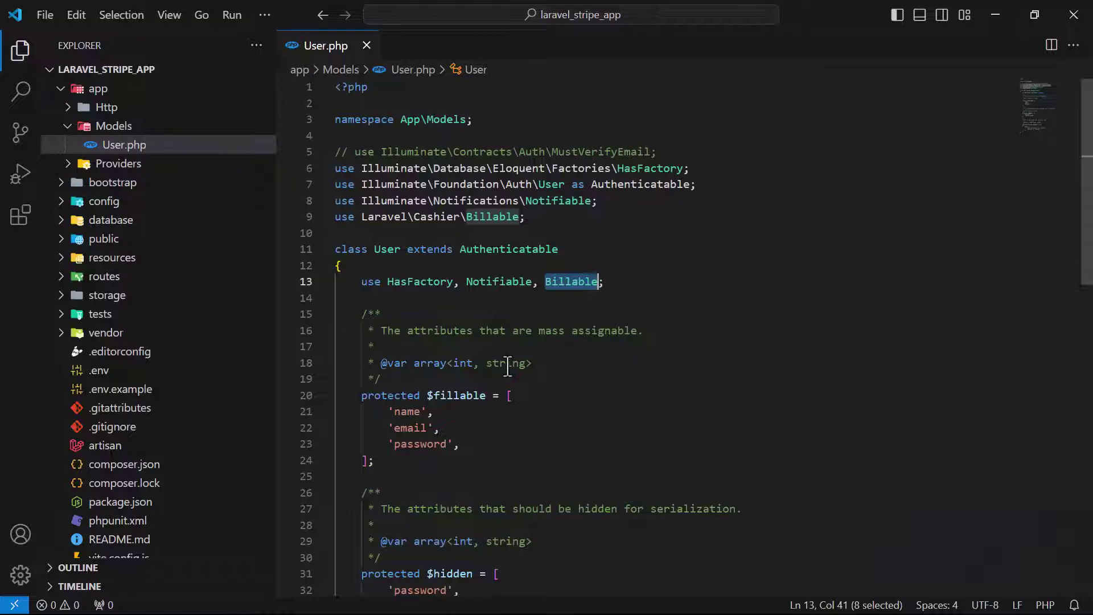
- Close User.php and reopen the .env file
{"action": "left_click", "coordinate": [499, 410]}
{"action": "key", "text": "ctrl+w"}
{"action": "key", "text": "ctrl+p"}
{"action": "type", "text": ".e"}
{"action": "key", "text": "Return"}
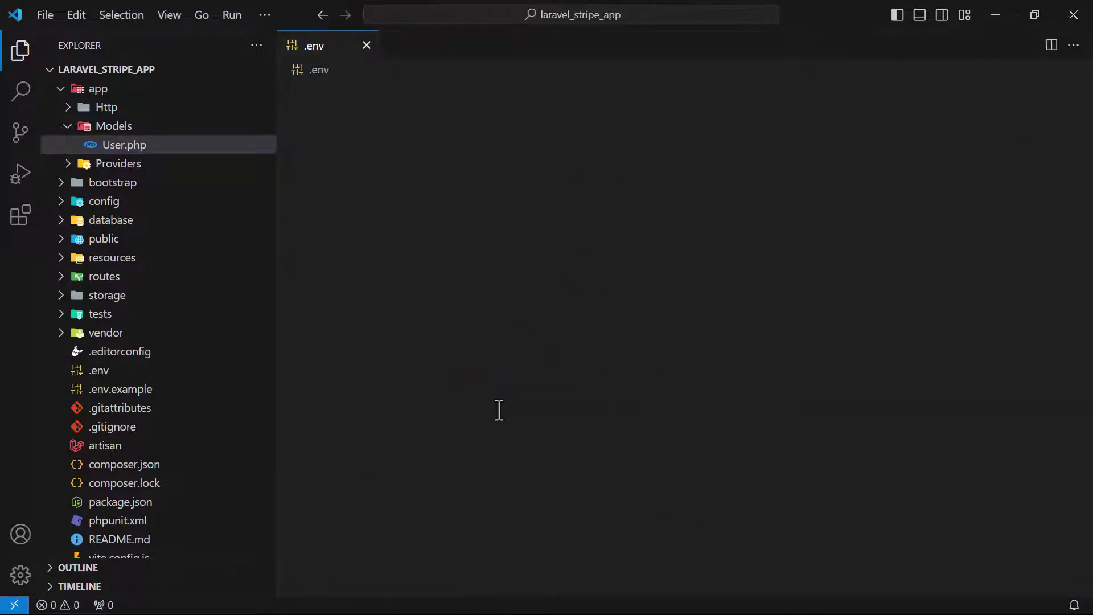
- Add CASHIER_CURRENCY=usd on line 69 of .env with an empty line 70 below
{"action": "left_click", "coordinate": [676, 311]}
{"action": "key", "text": "Return"}
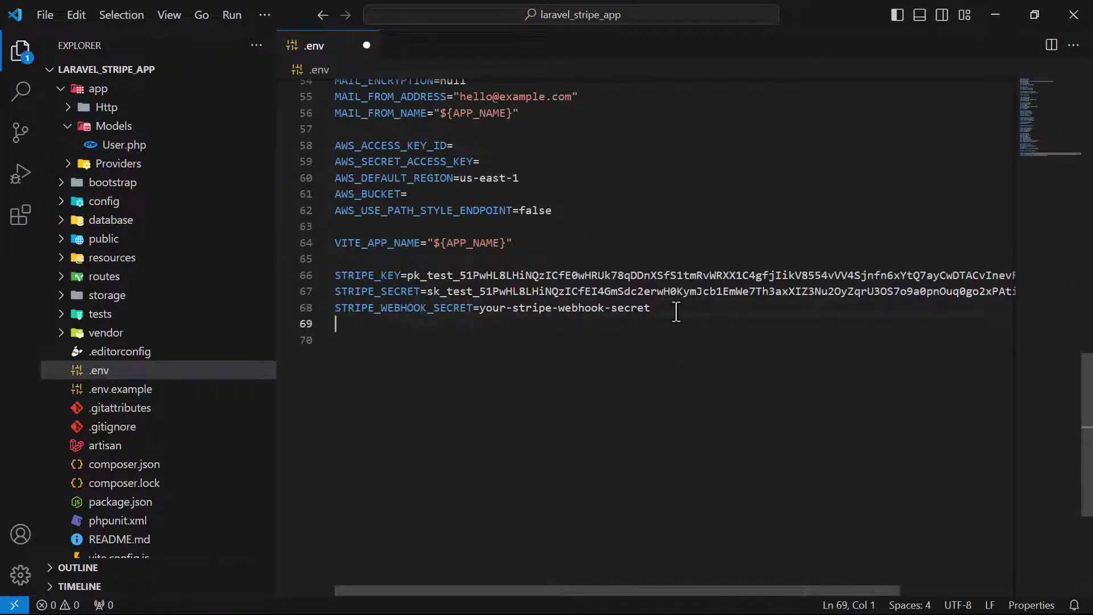
{"action": "key", "text": "ctrl+v"}
{"action": "key", "text": "Return"}
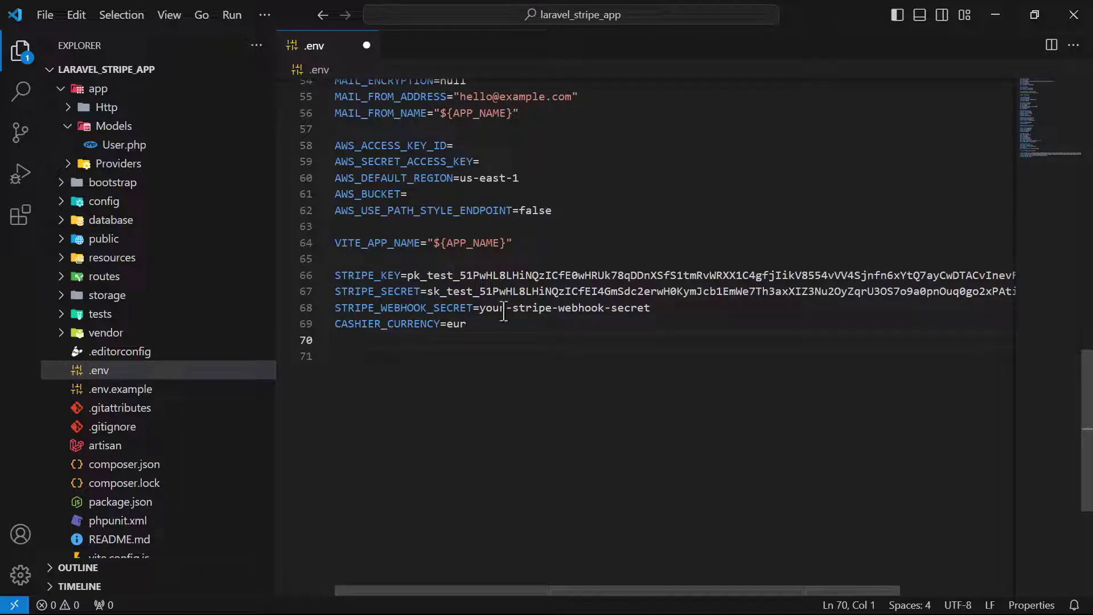
{"action": "double_click", "coordinate": [457, 323]}
{"action": "type", "text": "usd"}
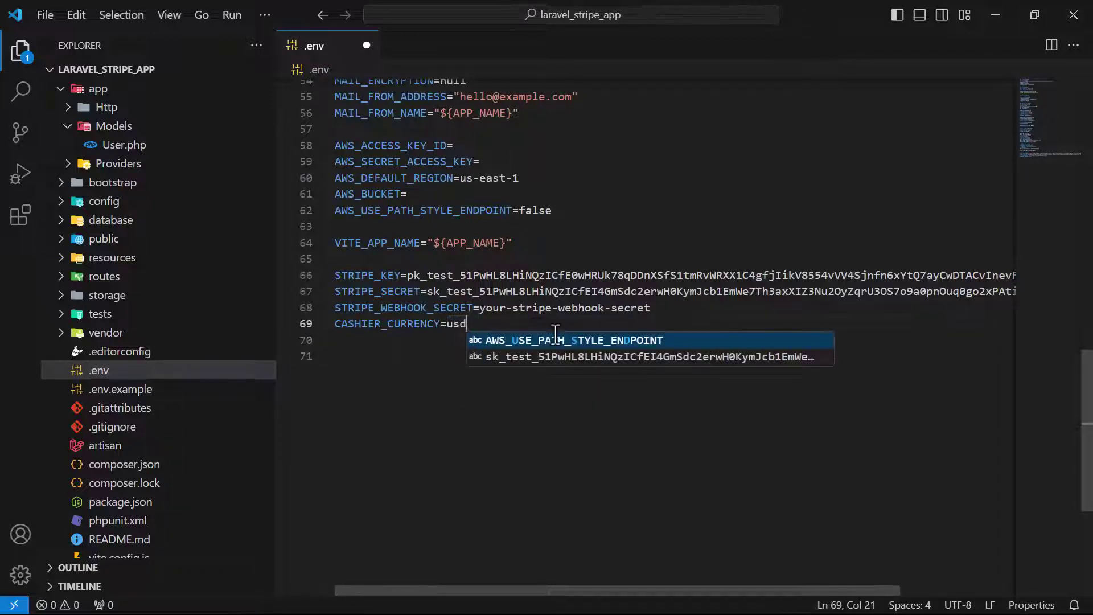
{"action": "key", "text": "Return"}
{"action": "key", "text": "ctrl+z"}
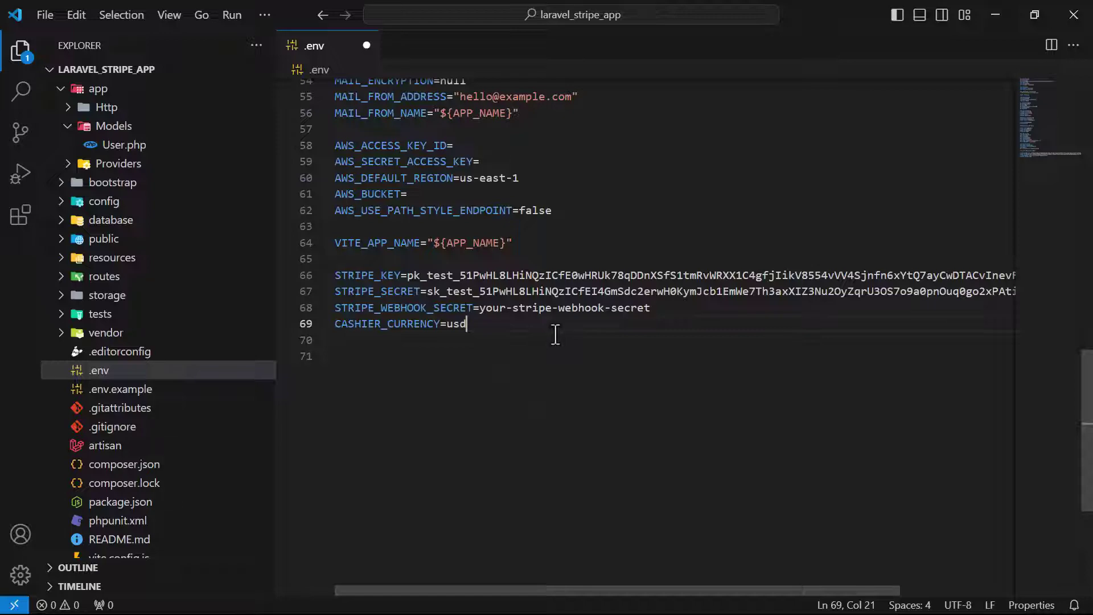
{"action": "left_click", "coordinate": [555, 335]}
- Copy CASHIER_CURRENCY_LOCALE=nl_BE from the docs and paste it on line 70 of .env
{"action": "key", "text": "alt+Tab"}
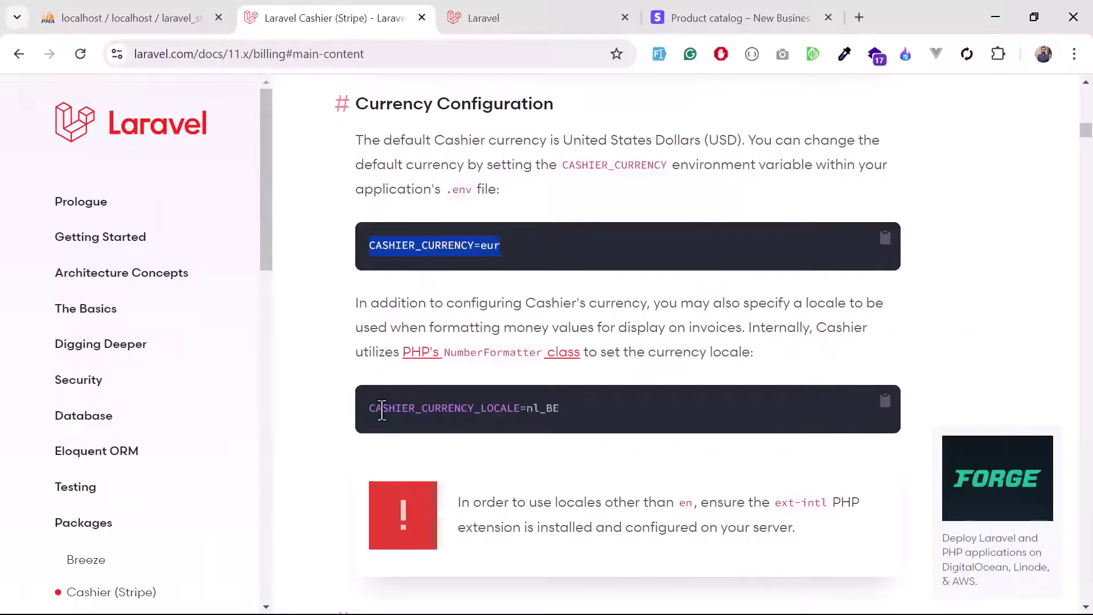
{"action": "left_click_drag", "start_coordinate": [367, 408], "coordinate": [589, 408]}
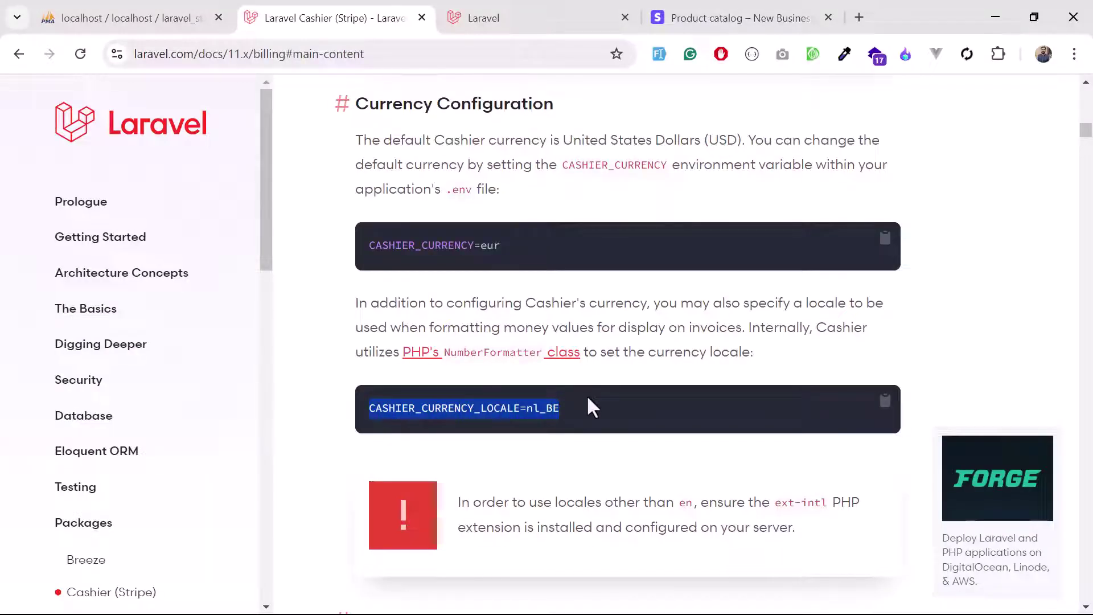
{"action": "key", "text": "ctrl+c"}
{"action": "key", "text": "alt+Tab"}
{"action": "key", "text": "ctrl+v"}
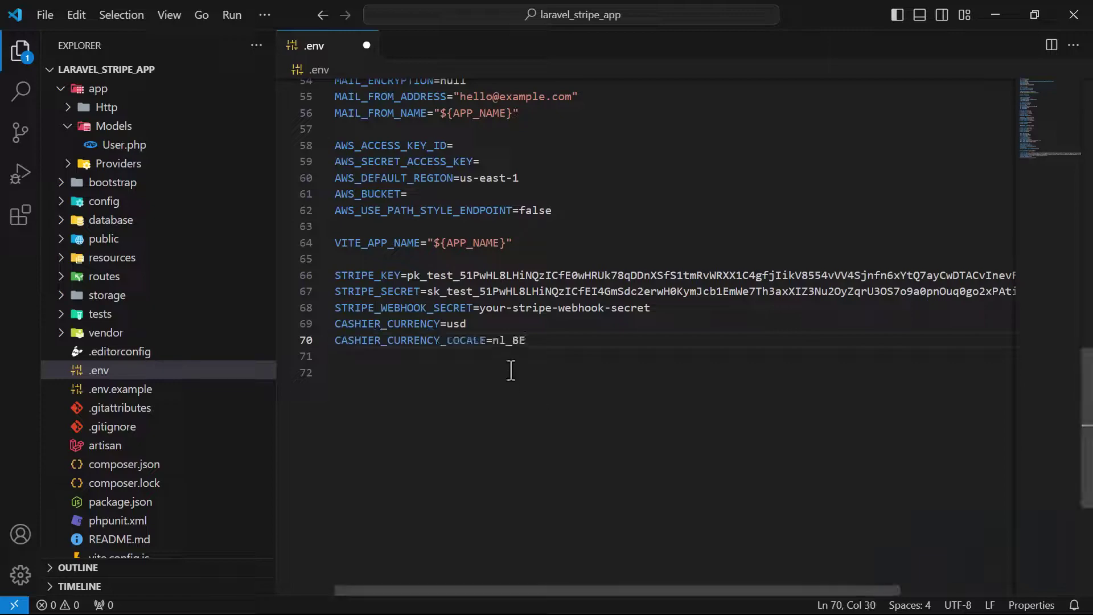
{"action": "double_click", "coordinate": [523, 340]}
{"action": "left_click", "coordinate": [555, 338]}
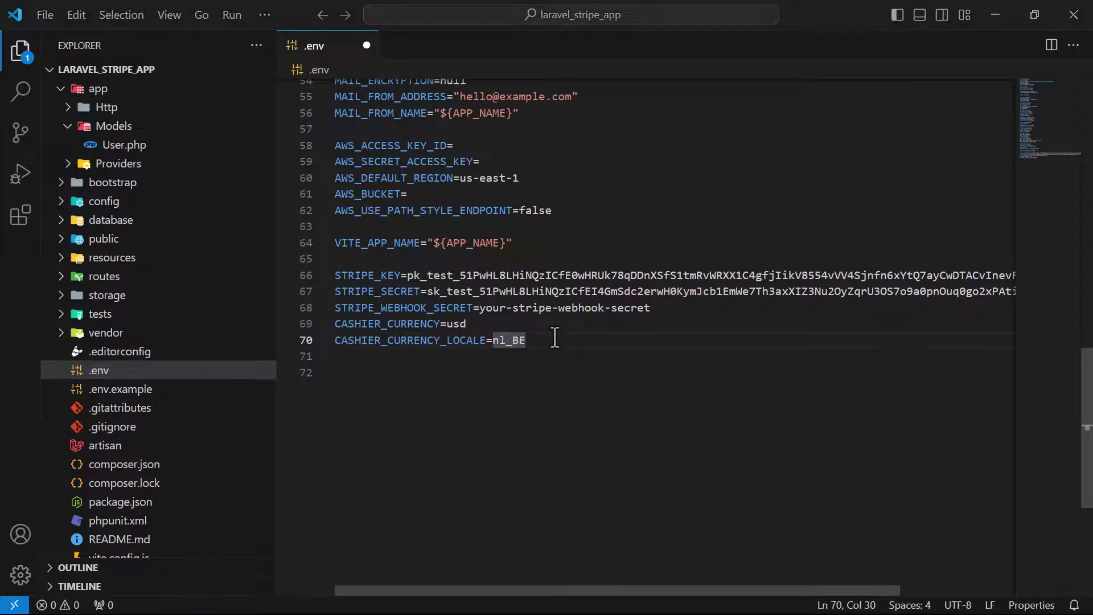
- Read the currency locale explanation in the Cashier docs
{"action": "key", "text": "alt+Tab"}
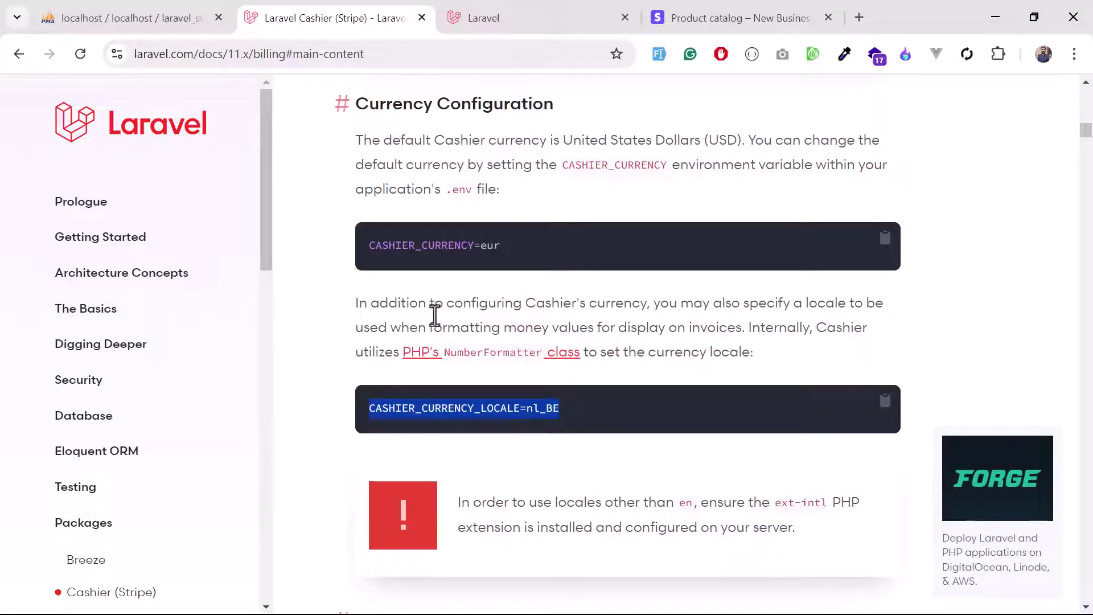
{"action": "left_click_drag", "start_coordinate": [470, 331], "coordinate": [668, 345]}
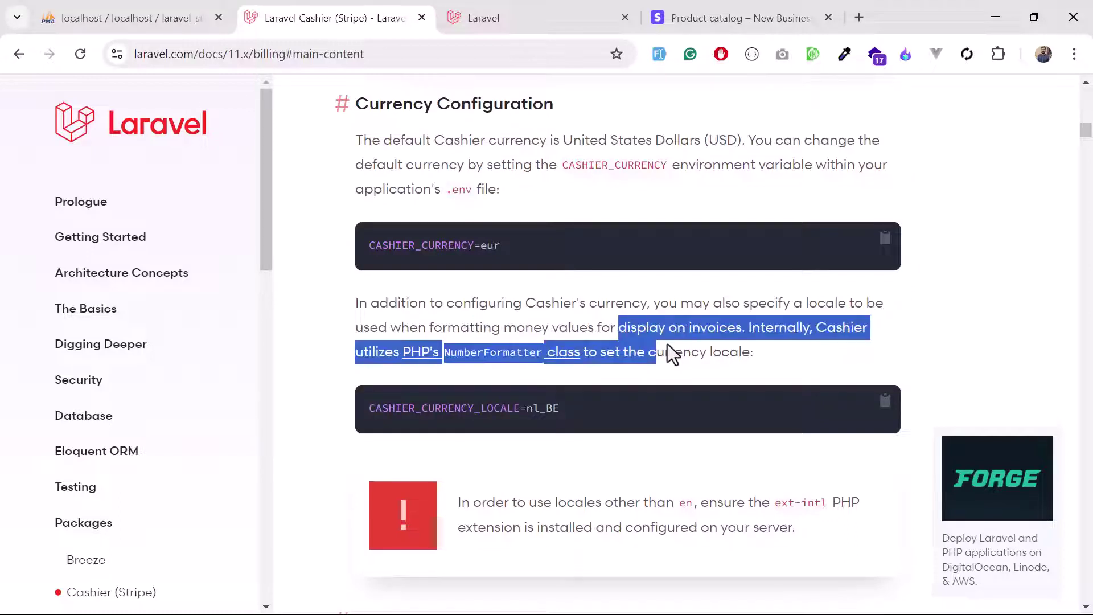
{"action": "left_click", "coordinate": [667, 344]}
{"action": "scroll", "coordinate": [667, 344], "scroll_direction": "down", "scroll_amount": 5}
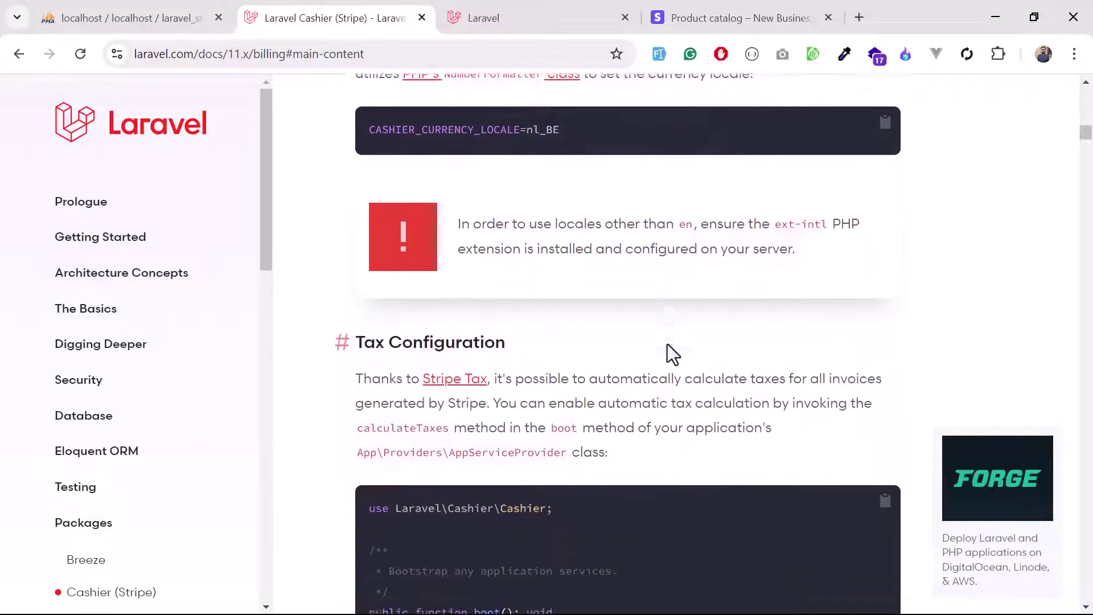
{"action": "scroll", "coordinate": [667, 344], "scroll_direction": "down", "scroll_amount": 2}
{"action": "scroll", "coordinate": [667, 344], "scroll_direction": "down", "scroll_amount": 1}
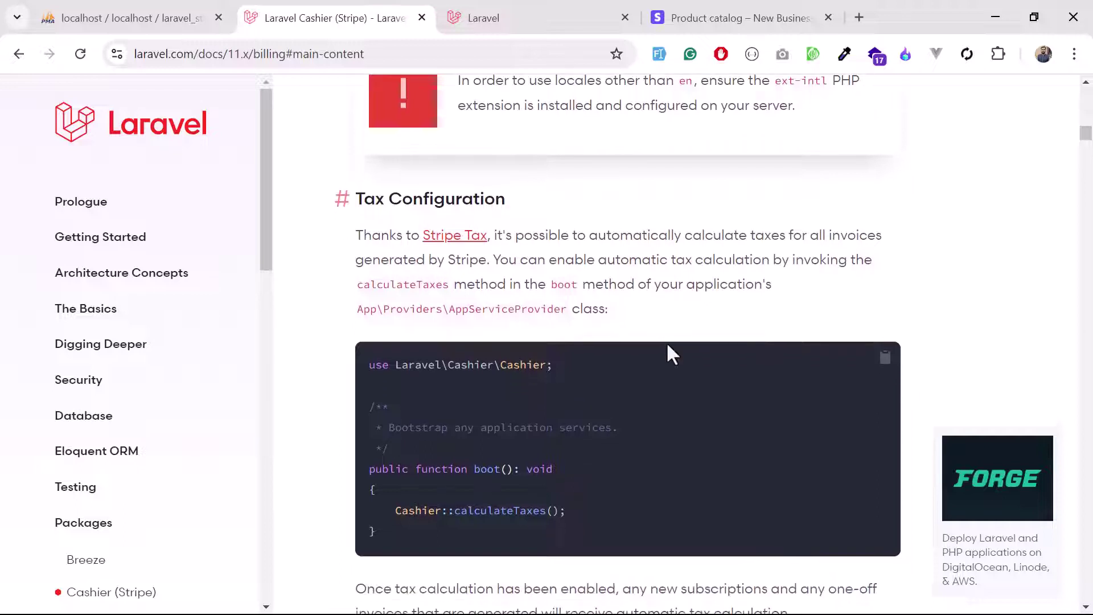
{"action": "scroll", "coordinate": [667, 345], "scroll_direction": "down", "scroll_amount": 2}
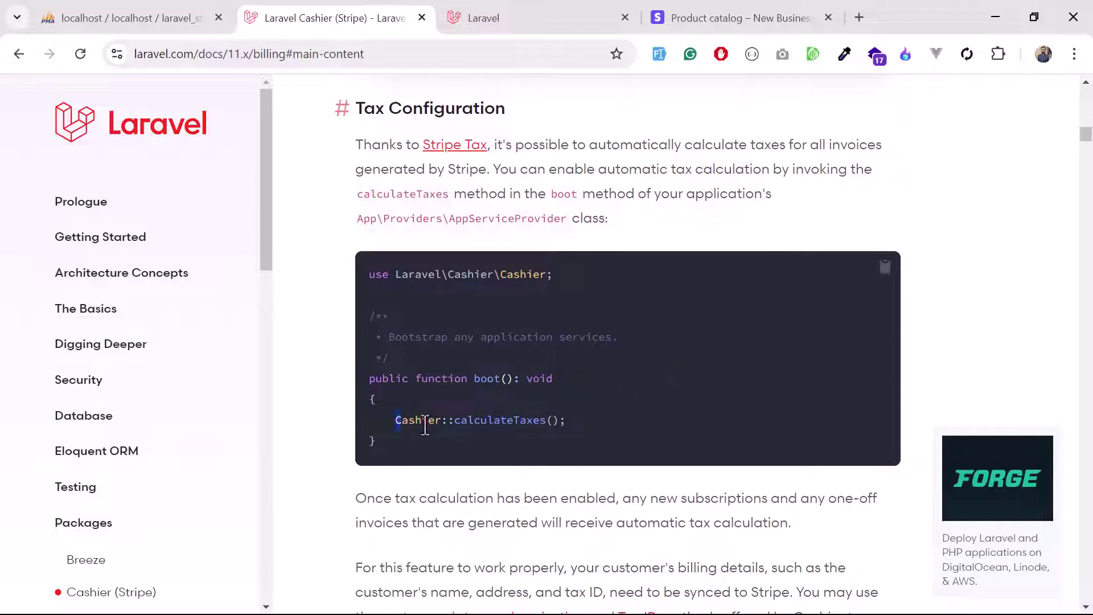
- Review the Cashier::calculateTaxes() tax configuration section of the docs
{"action": "left_click_drag", "start_coordinate": [425, 424], "coordinate": [586, 421]}
{"action": "scroll", "coordinate": [586, 424], "scroll_direction": "down", "scroll_amount": 3}
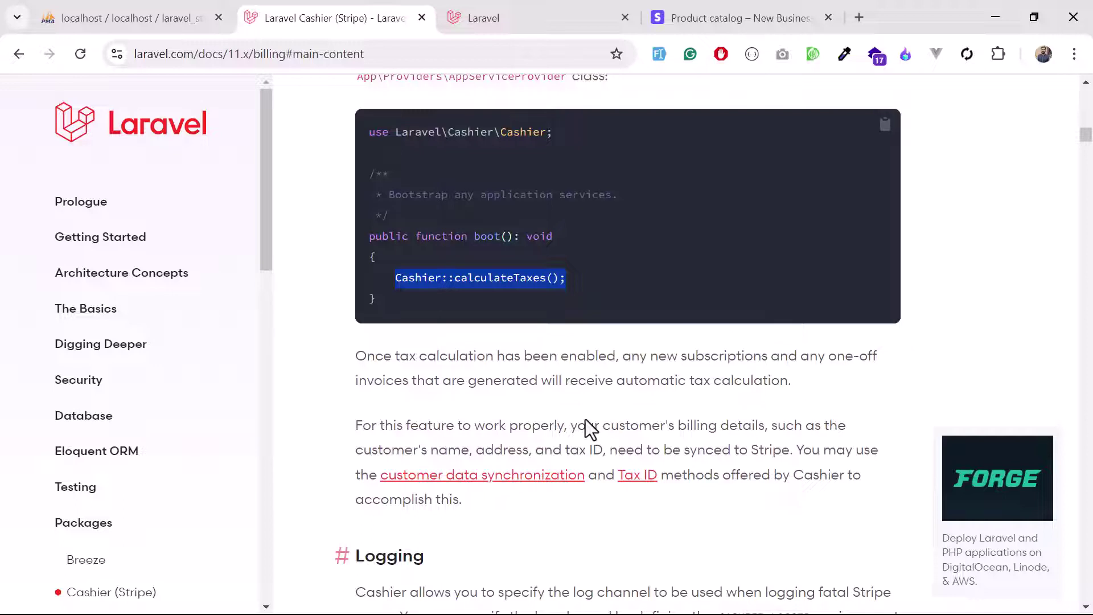
{"action": "scroll", "coordinate": [586, 425], "scroll_direction": "down", "scroll_amount": 1}
{"action": "scroll", "coordinate": [586, 425], "scroll_direction": "up", "scroll_amount": 4}
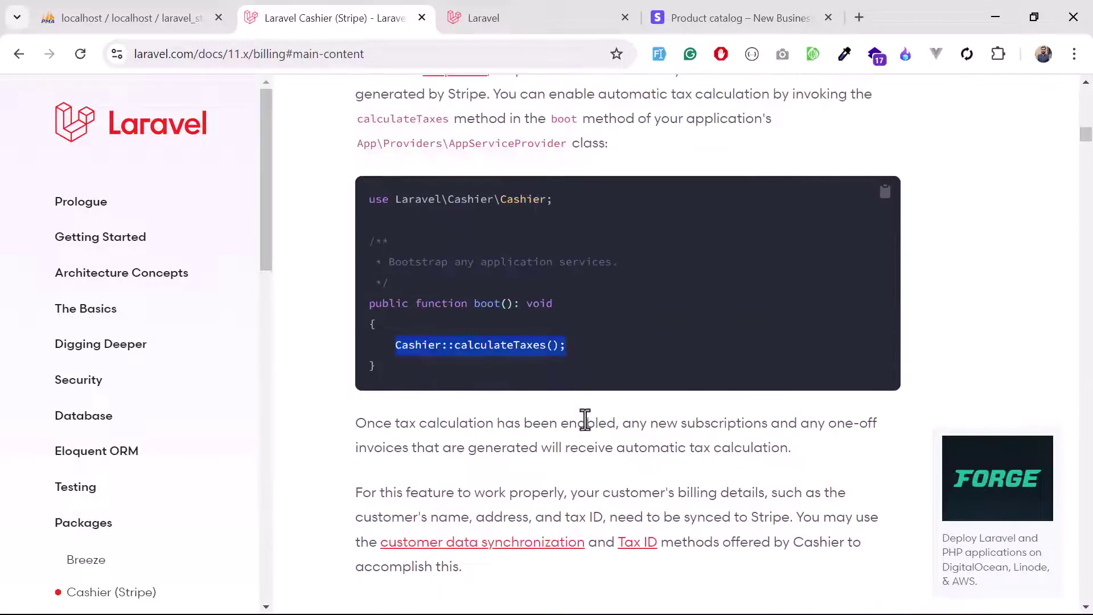
{"action": "left_click", "coordinate": [514, 430]}
{"action": "left_click_drag", "start_coordinate": [557, 435], "coordinate": [481, 436]}
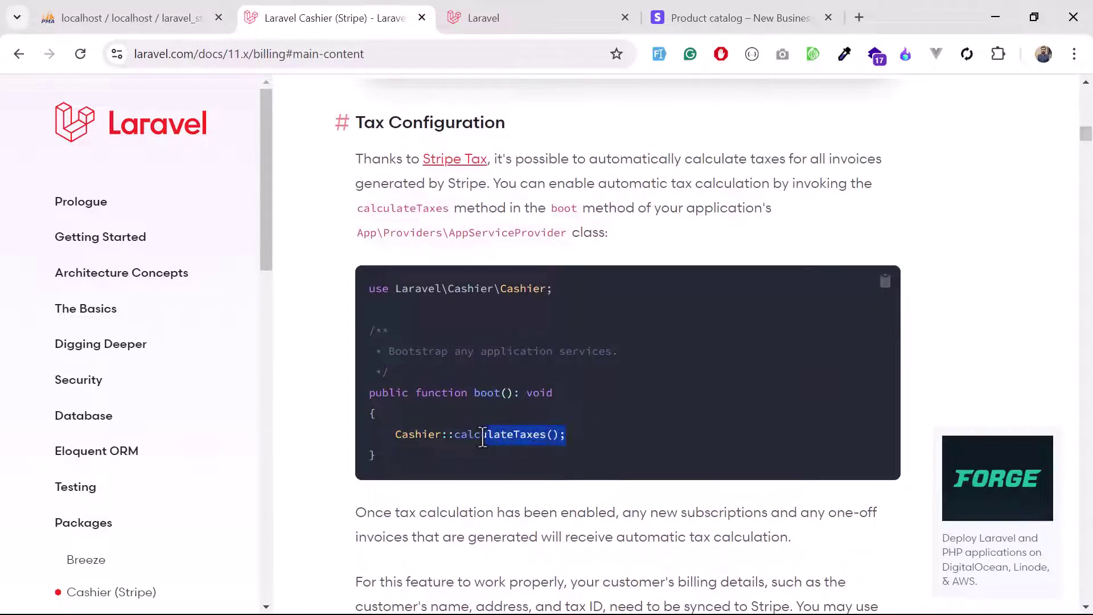
{"action": "left_click", "coordinate": [483, 437]}
{"action": "scroll", "coordinate": [483, 438], "scroll_direction": "down", "scroll_amount": 1}
{"action": "key", "text": "alt+Tab"}
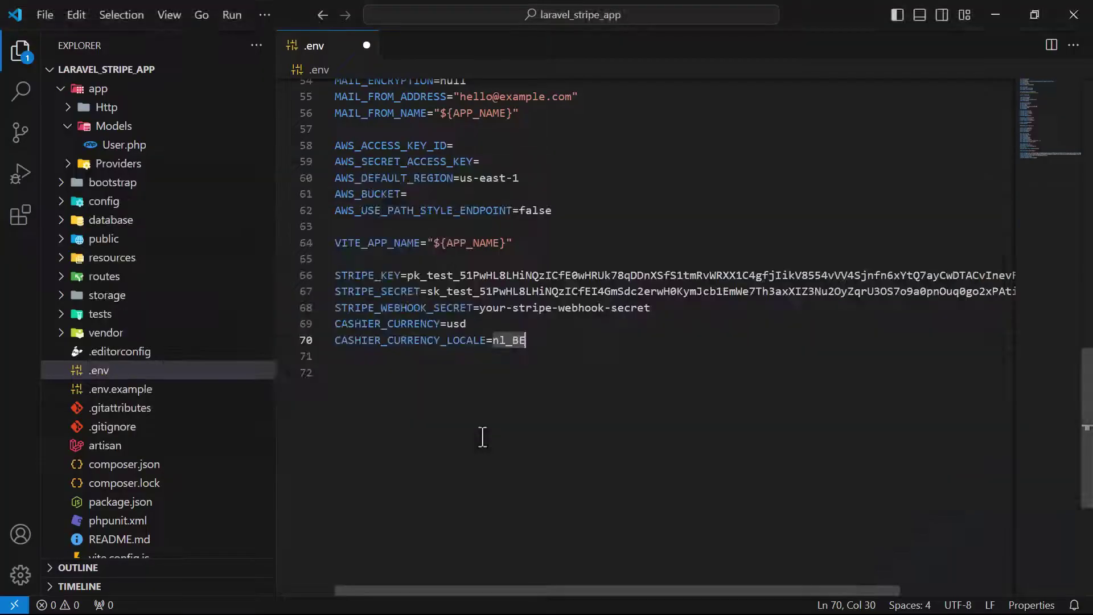
- Glance at the boot method in AppServiceProvider.php, then save and close .env
{"action": "key", "text": "ctrl+p"}
{"action": "type", "text": "AppS"}
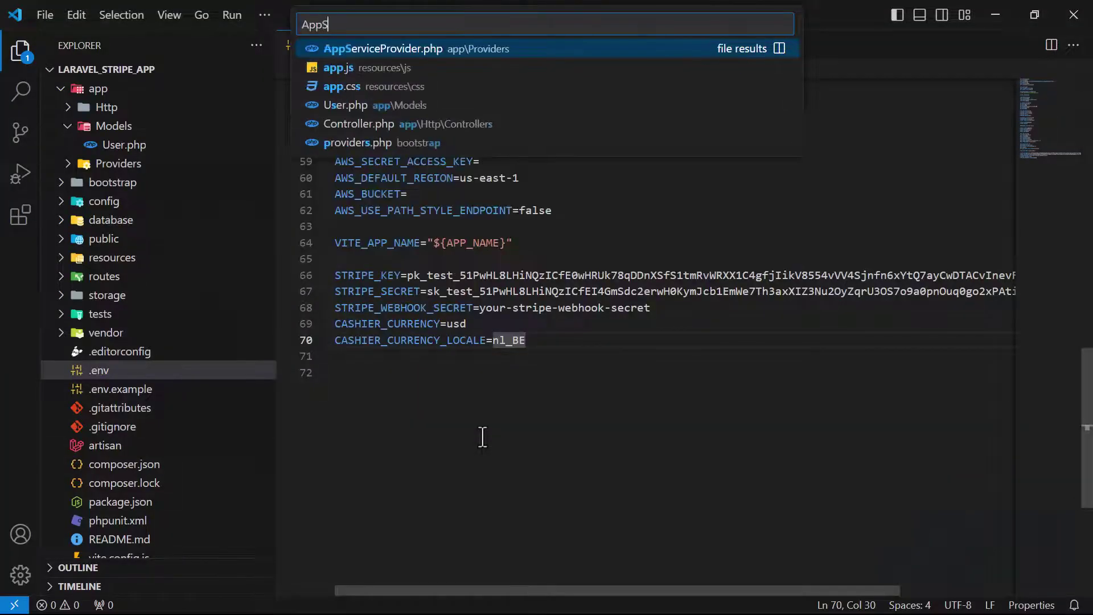
{"action": "key", "text": "Return"}
{"action": "left_click_drag", "start_coordinate": [430, 428], "coordinate": [376, 429]}
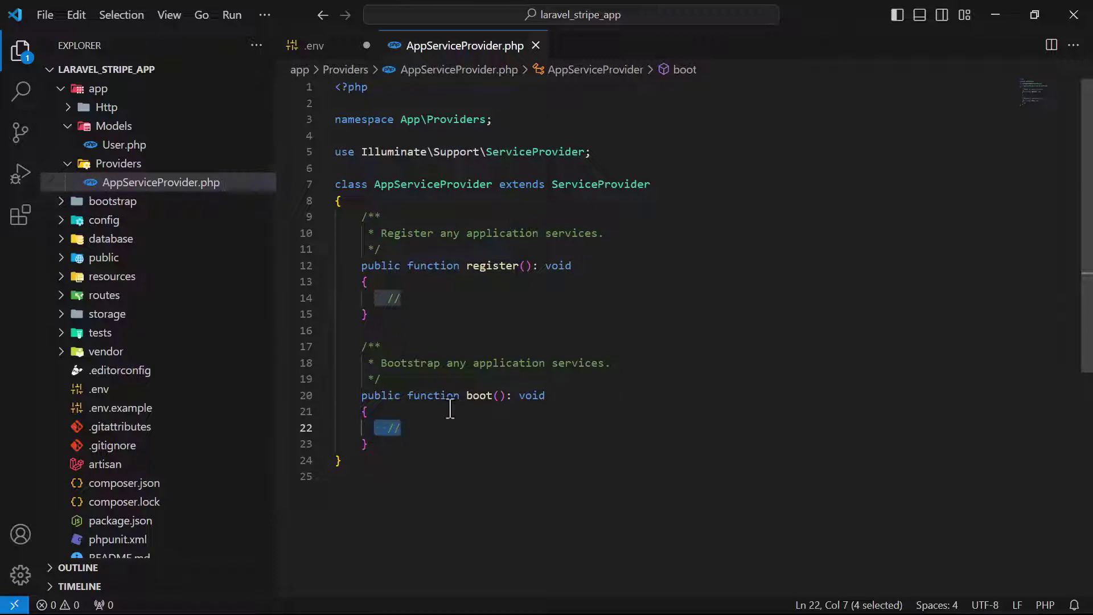
{"action": "key", "text": "ctrl+w"}
{"action": "key", "text": "ctrl+s"}
{"action": "key", "text": "ctrl+w"}
{"action": "key", "text": "alt+Tab"}
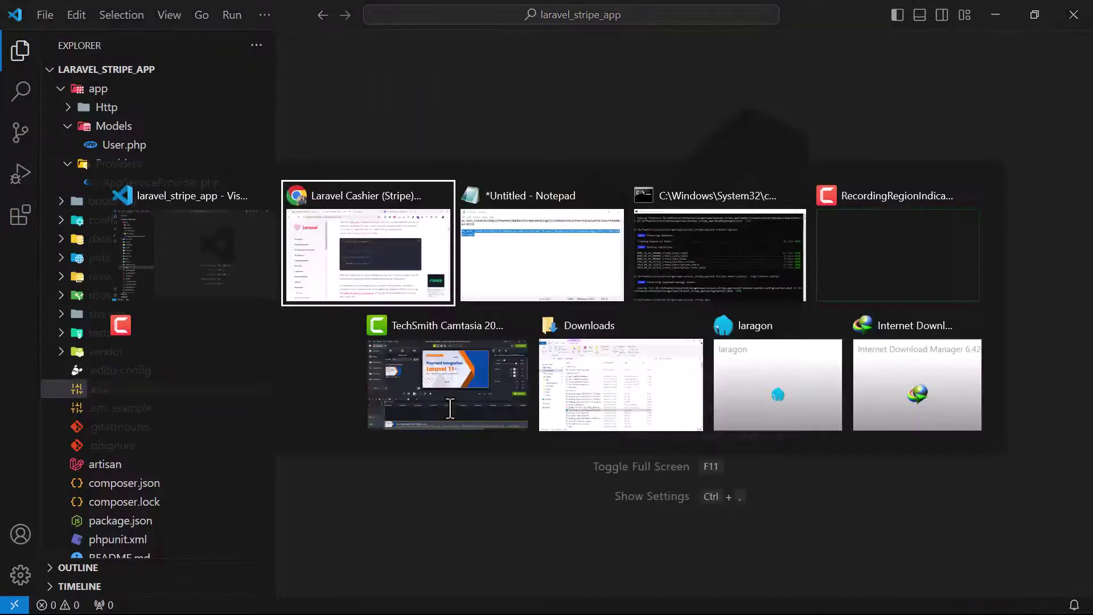
- Select the CASHIER_LOGGER=stack line in the Logging section of the Cashier docs
{"action": "scroll", "coordinate": [450, 408], "scroll_direction": "down", "scroll_amount": 6}
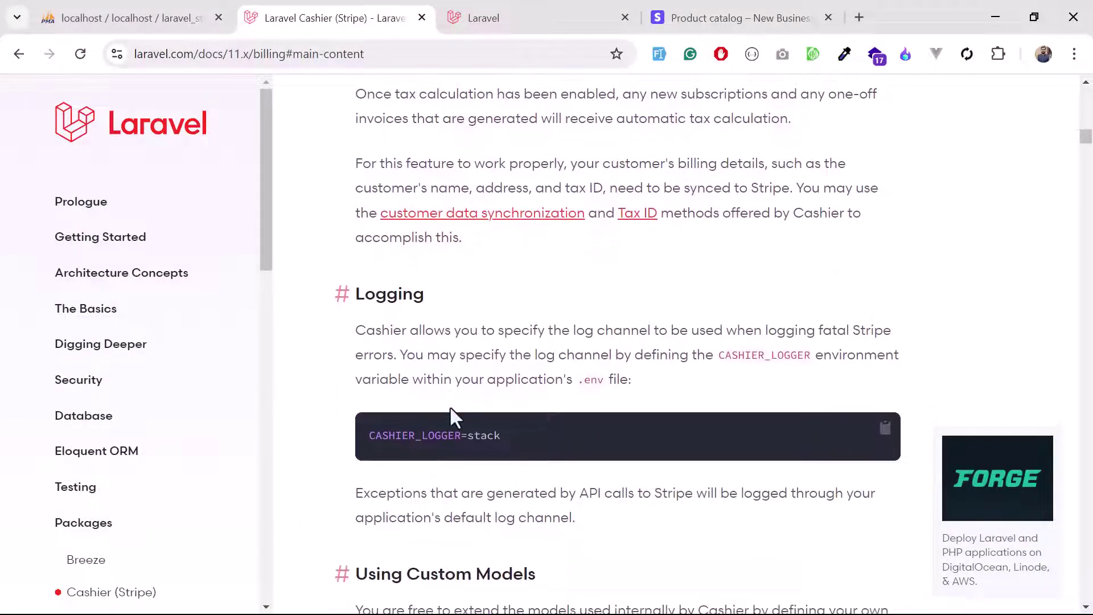
{"action": "left_click_drag", "start_coordinate": [366, 346], "coordinate": [526, 342]}
{"action": "key", "text": "ctrl+c"}
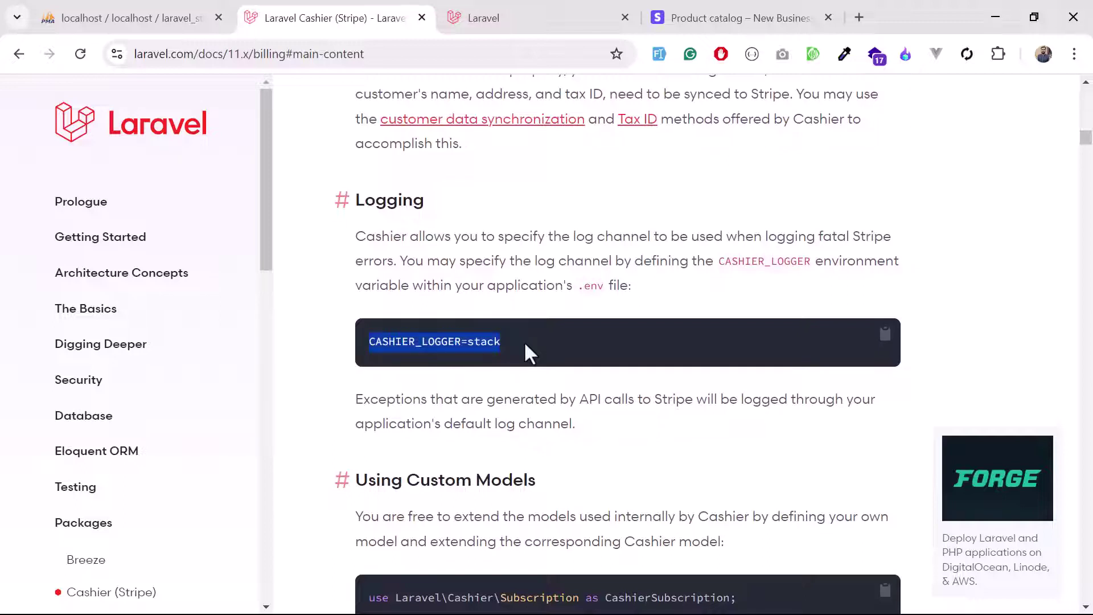
{"action": "scroll", "coordinate": [524, 341], "scroll_direction": "down", "scroll_amount": 1}
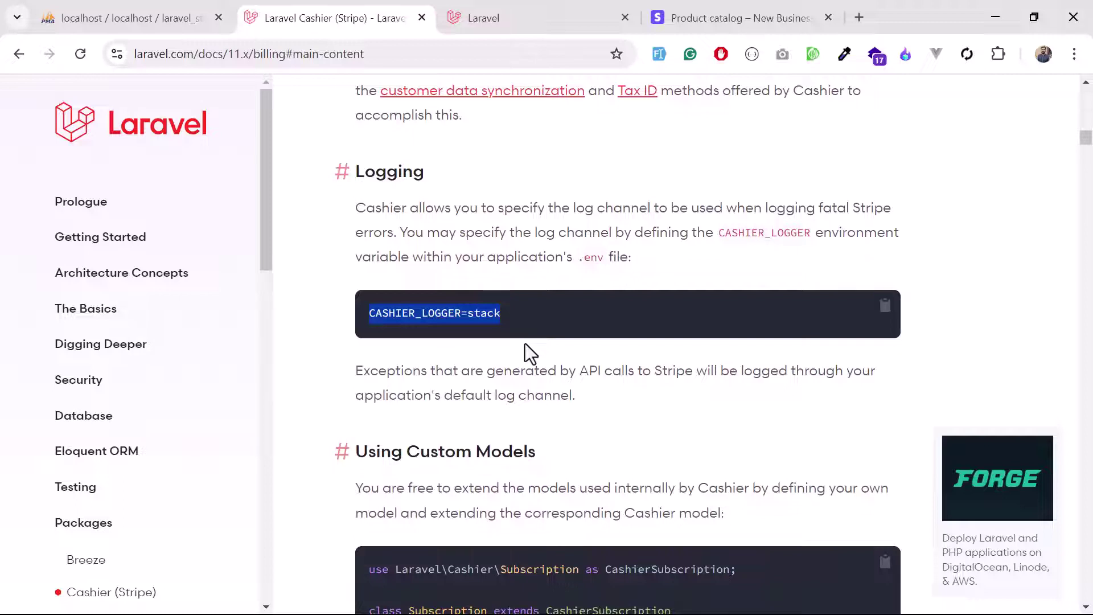
{"action": "left_click", "coordinate": [467, 323]}
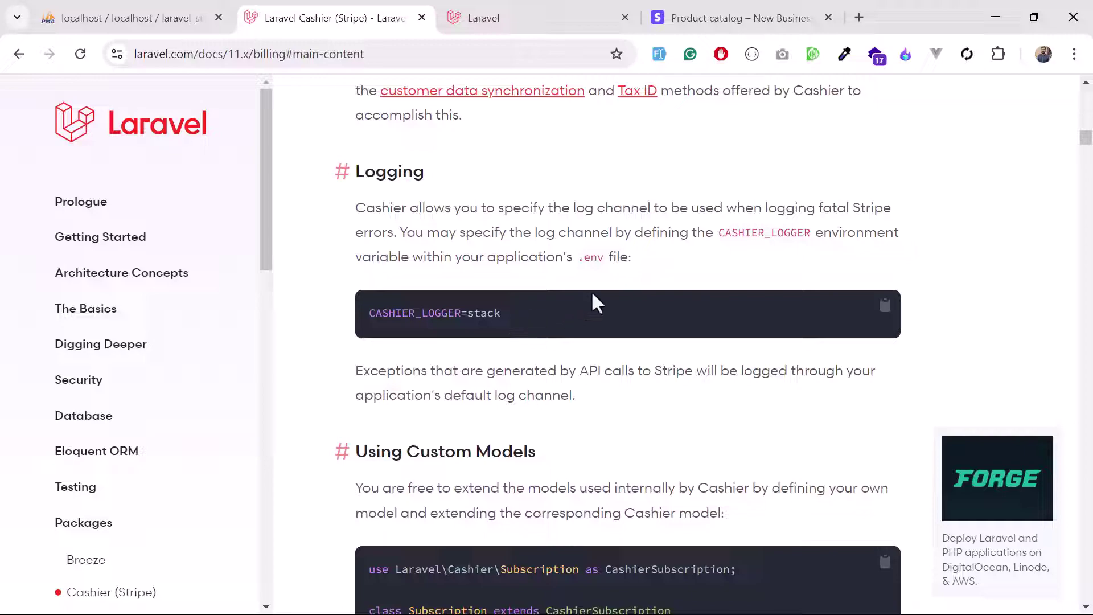
{"action": "key", "text": "alt+Tab"}
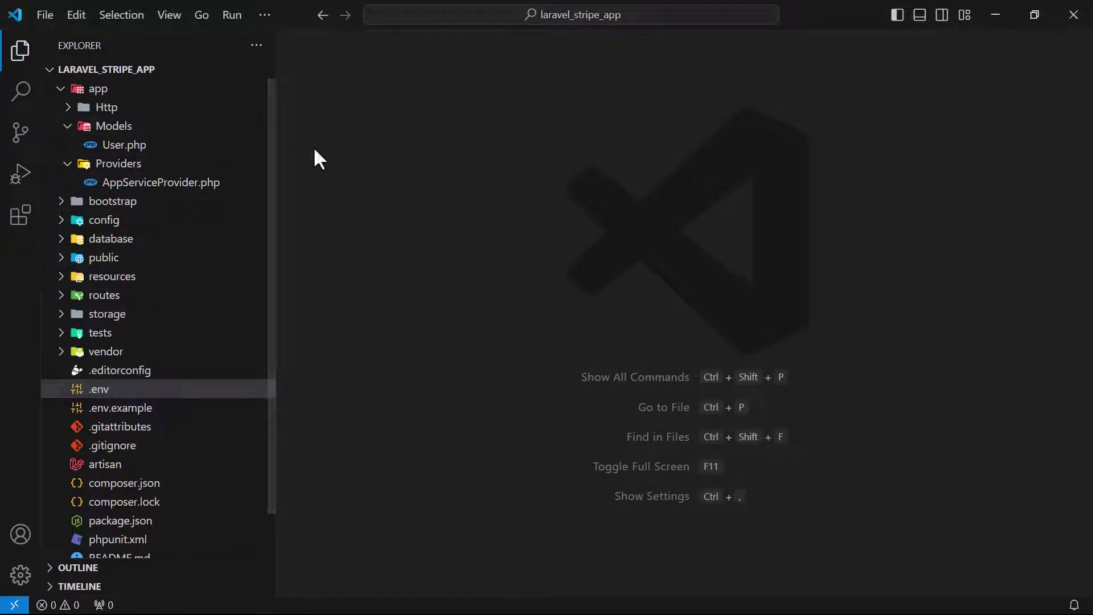
- Paste CASHIER_LOGGER=stack onto line 71 of .env, then collapse app and expand config
{"action": "key", "text": "ctrl+p"}
{"action": "type", "text": ".e"}
{"action": "key", "text": "Return"}
{"action": "key", "text": "Return"}
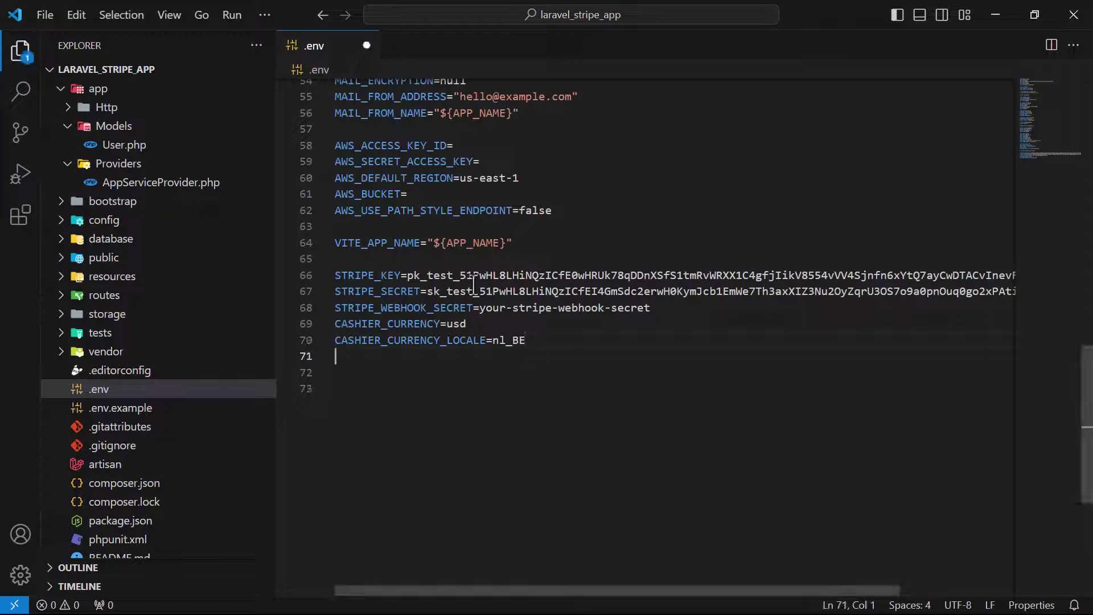
{"action": "key", "text": "ctrl+v"}
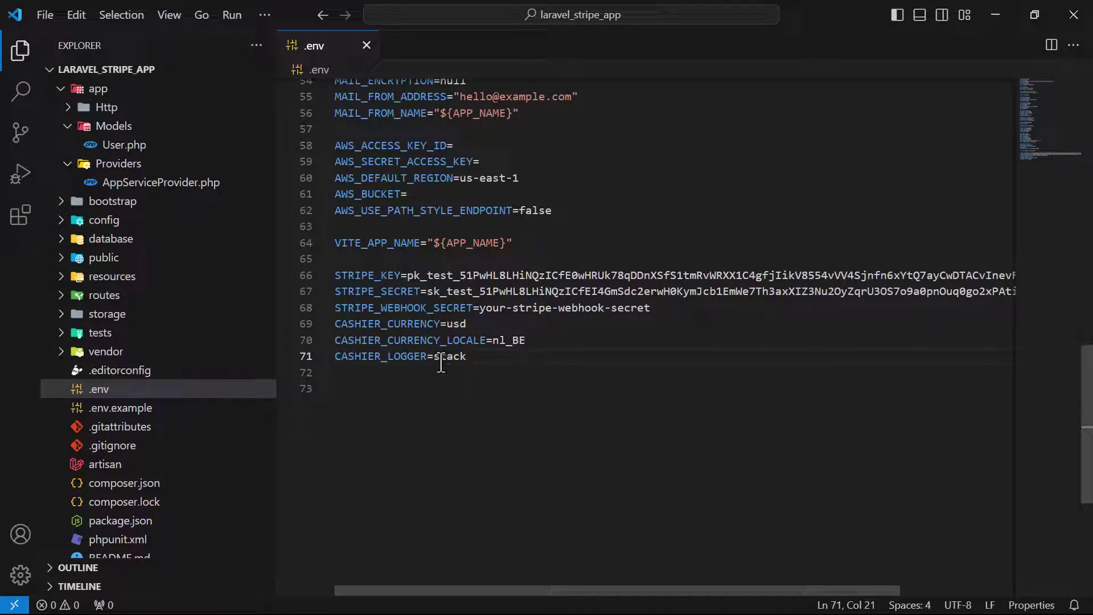
{"action": "left_click", "coordinate": [253, 88]}
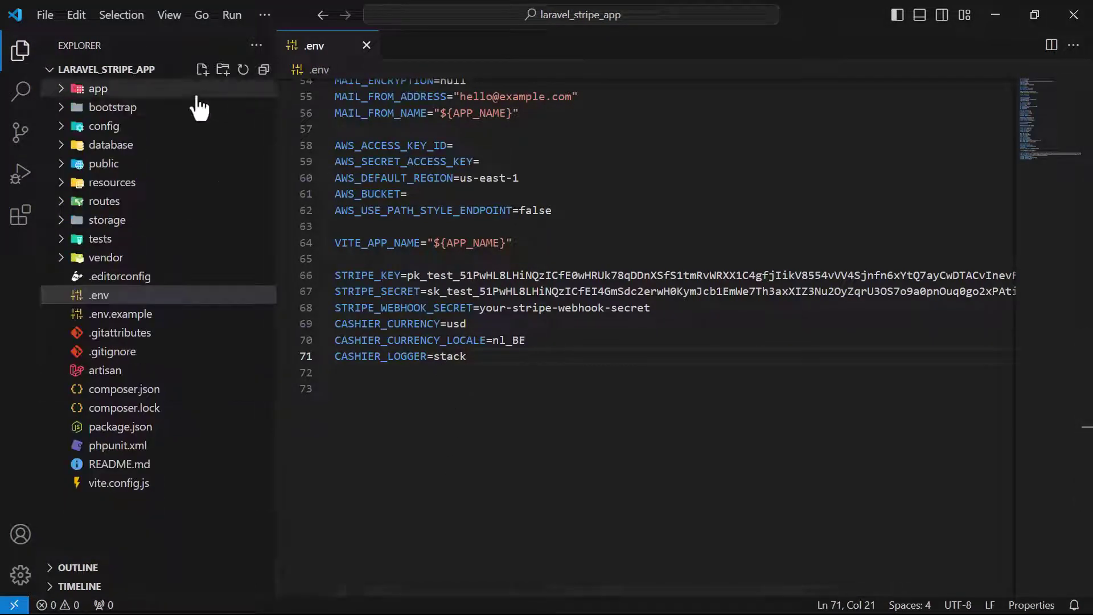
{"action": "left_click", "coordinate": [118, 127]}
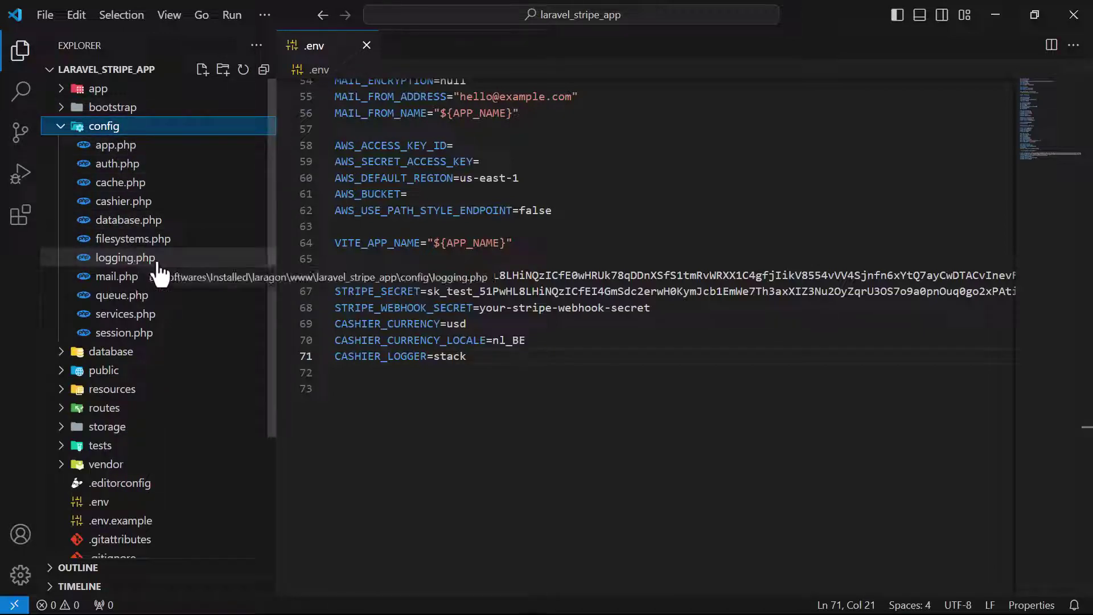
- Open config/logging.php and read through the default log channel settings
{"action": "left_click", "coordinate": [125, 258]}
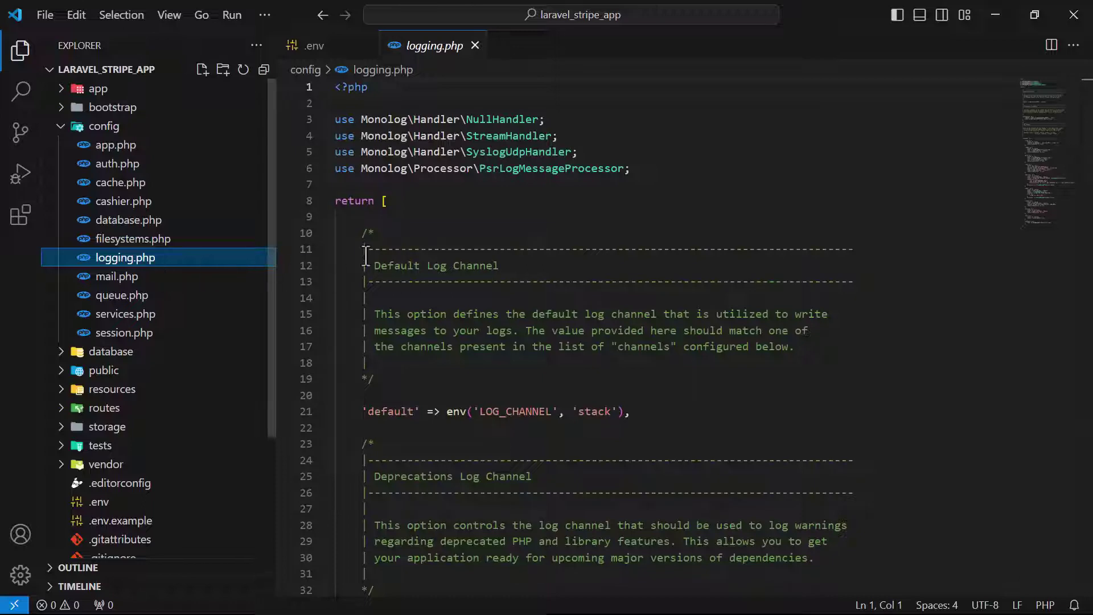
{"action": "left_click", "coordinate": [401, 266]}
{"action": "scroll", "coordinate": [401, 265], "scroll_direction": "down", "scroll_amount": 3}
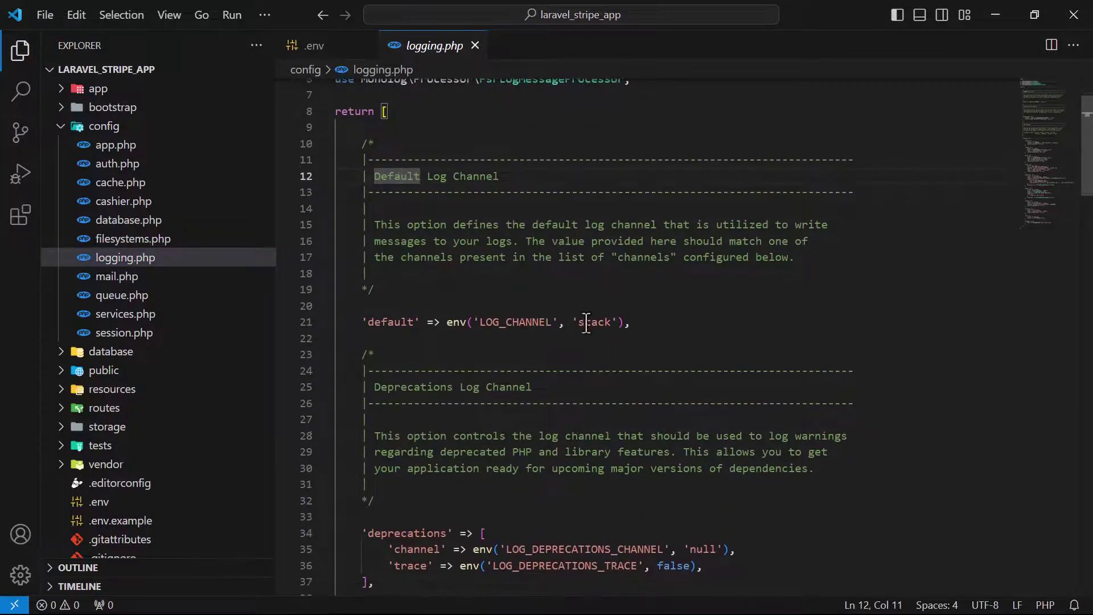
{"action": "left_click_drag", "start_coordinate": [587, 322], "coordinate": [612, 322]}
{"action": "scroll", "coordinate": [608, 323], "scroll_direction": "down", "scroll_amount": 6}
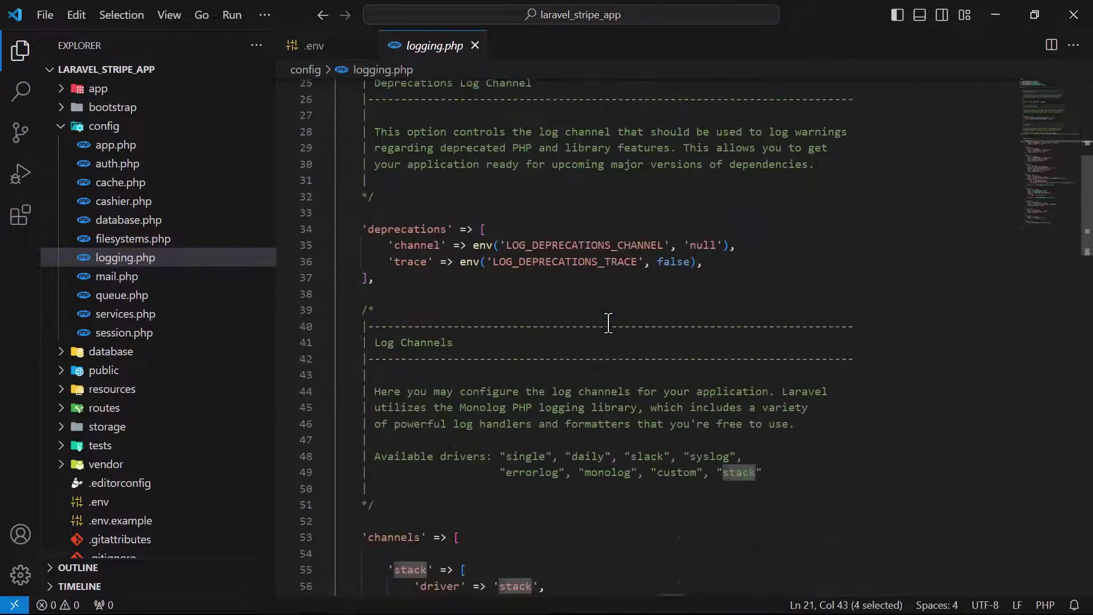
{"action": "scroll", "coordinate": [608, 323], "scroll_direction": "down", "scroll_amount": 8}
- Inspect the 'single' channel block in logging.php, then close the file
{"action": "left_click_drag", "start_coordinate": [376, 166], "coordinate": [414, 216]}
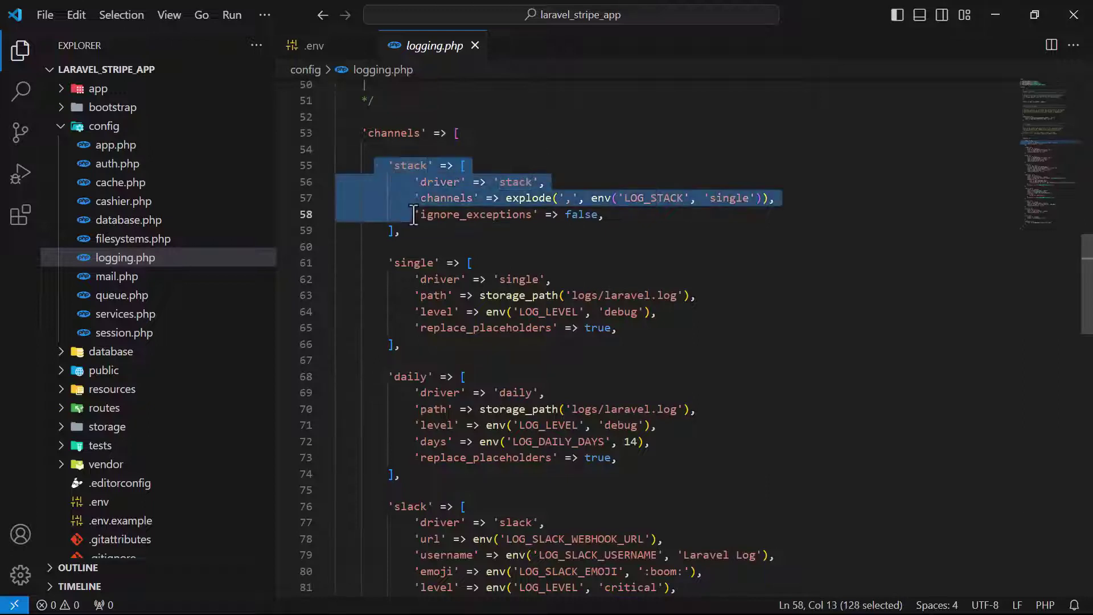
{"action": "left_click", "coordinate": [414, 216]}
{"action": "left_click_drag", "start_coordinate": [382, 279], "coordinate": [402, 329]}
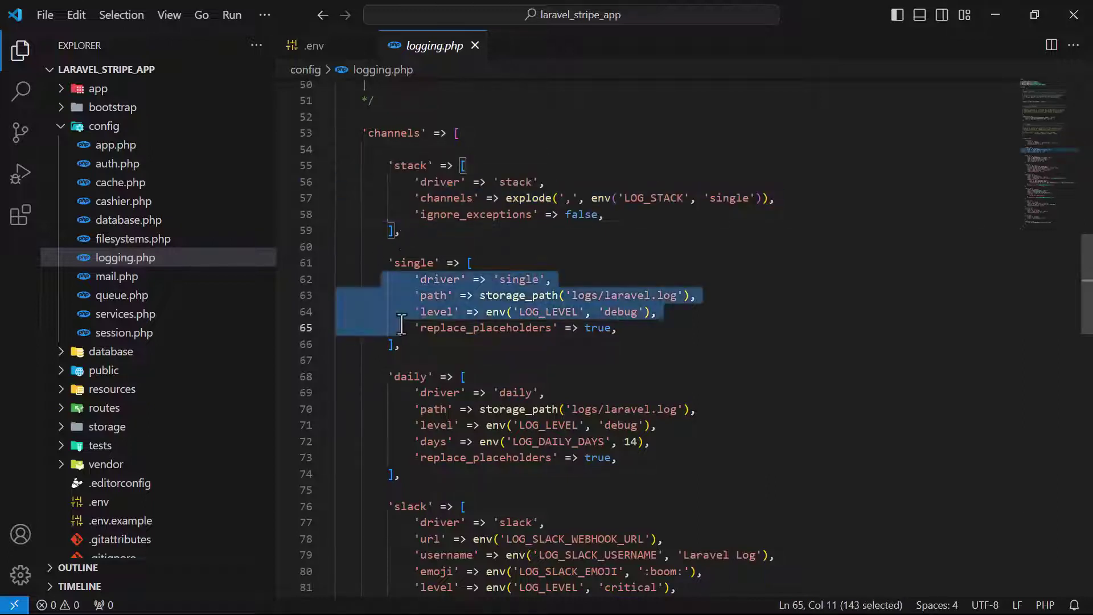
{"action": "scroll", "coordinate": [406, 400], "scroll_direction": "down", "scroll_amount": 1}
{"action": "scroll", "coordinate": [405, 401], "scroll_direction": "up", "scroll_amount": 2}
{"action": "left_click", "coordinate": [408, 404]}
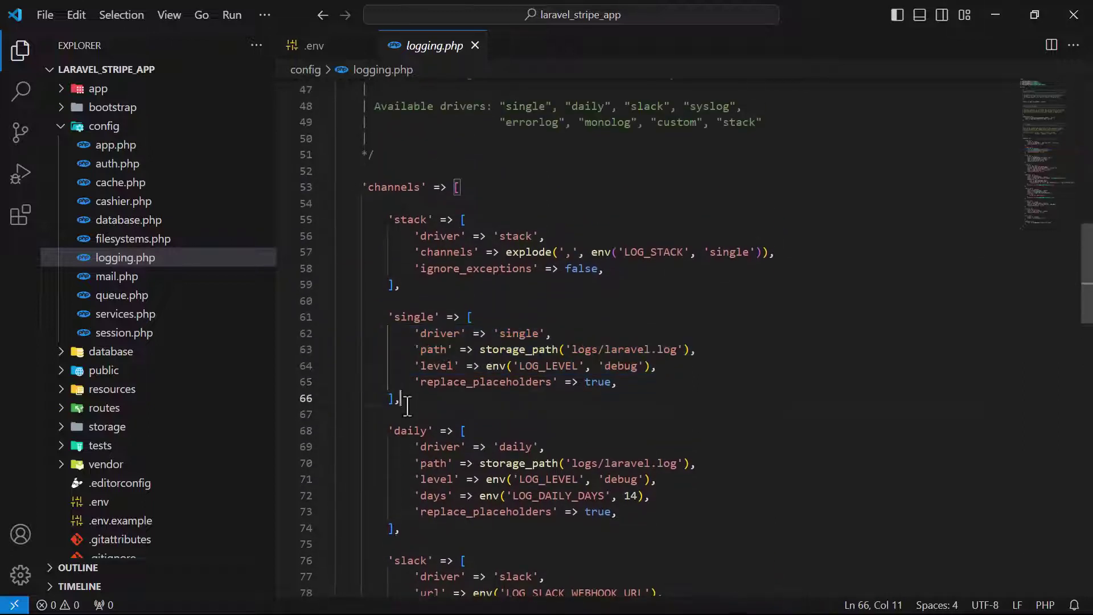
{"action": "left_click_drag", "start_coordinate": [408, 404], "coordinate": [389, 318]}
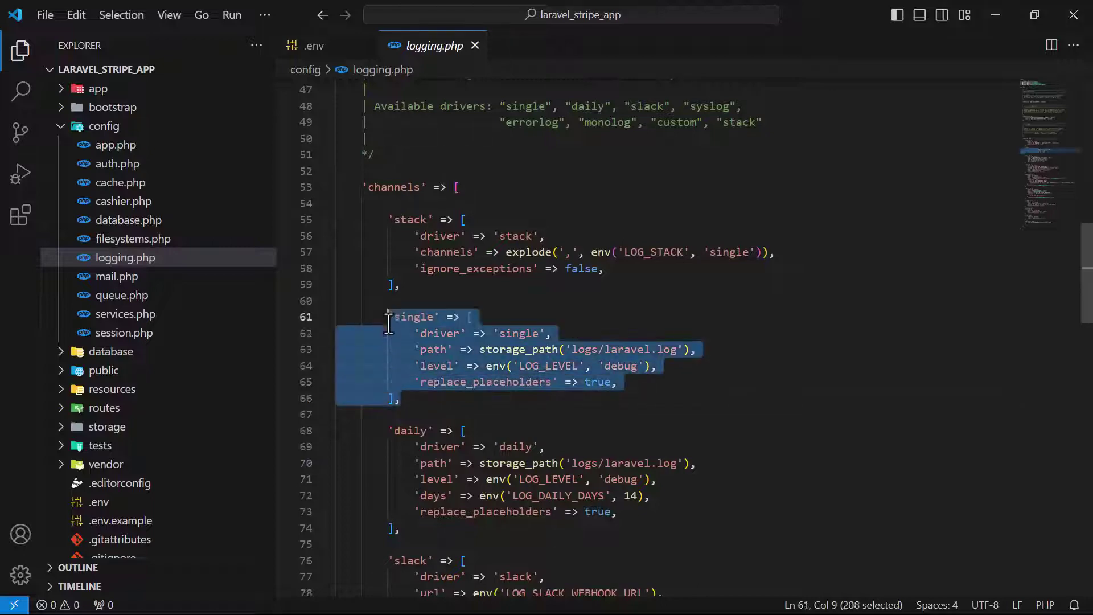
{"action": "left_click", "coordinate": [453, 288]}
{"action": "scroll", "coordinate": [452, 288], "scroll_direction": "up", "scroll_amount": 1}
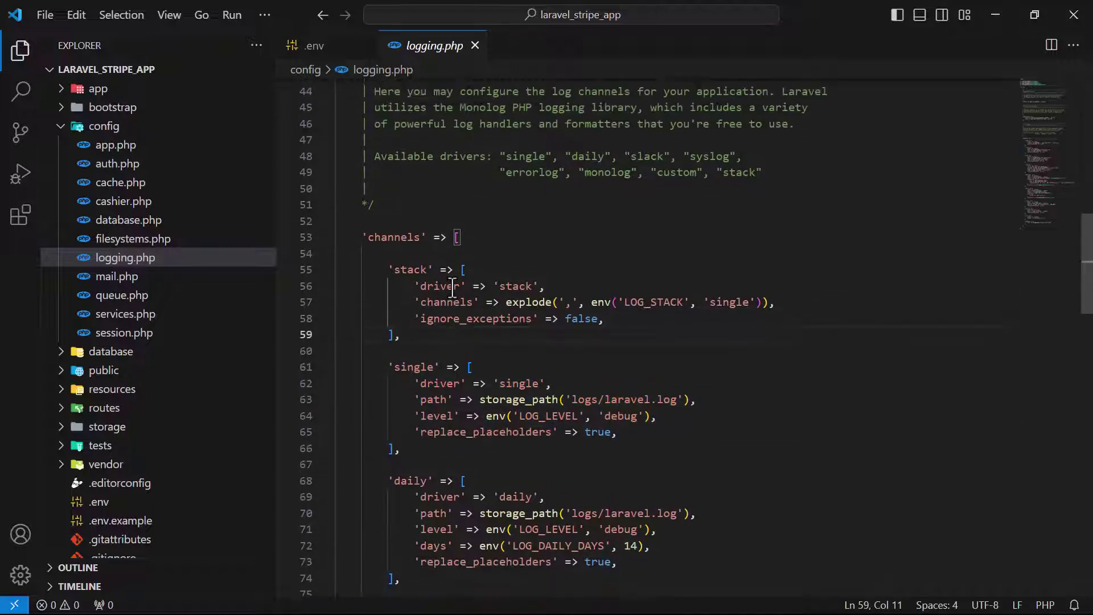
{"action": "scroll", "coordinate": [452, 288], "scroll_direction": "up", "scroll_amount": 14}
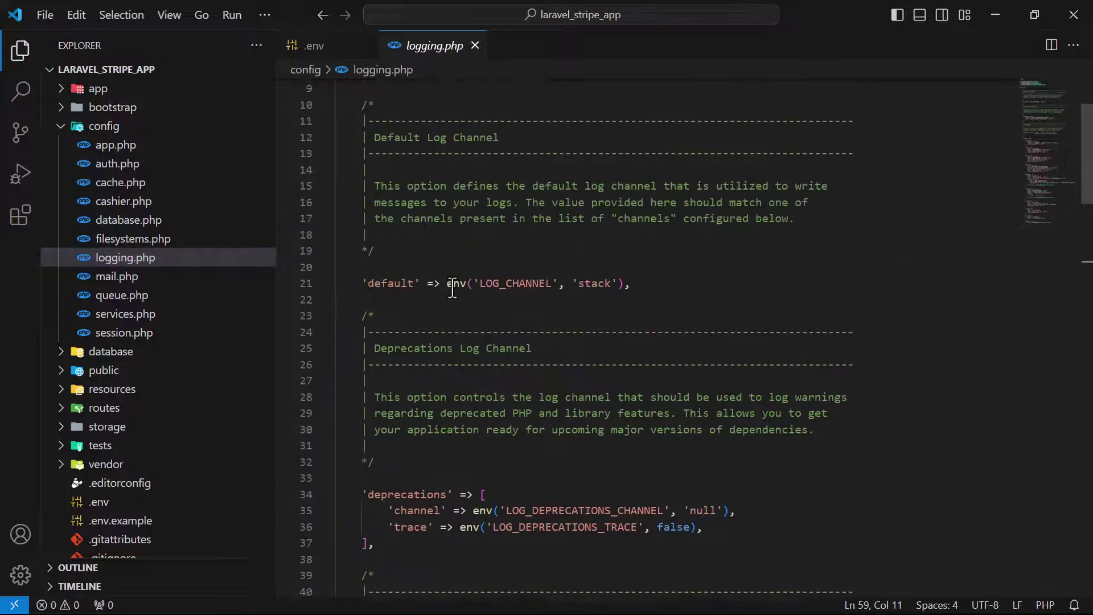
{"action": "left_click", "coordinate": [475, 45]}
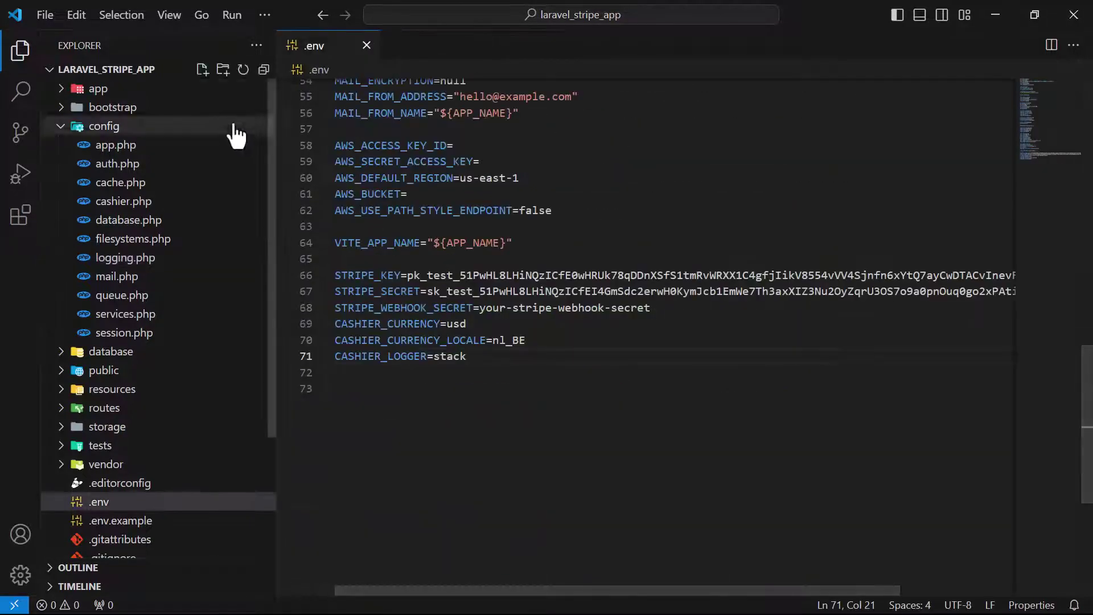
- Open storage/logs/laravel.log from the collapsed project tree
{"action": "left_click", "coordinate": [264, 70]}
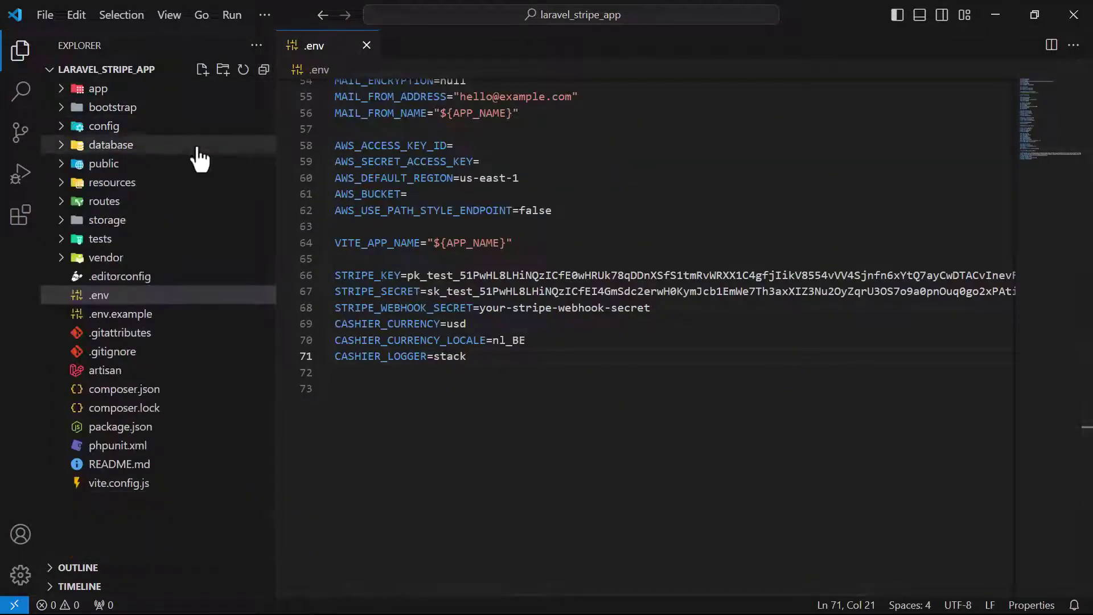
{"action": "left_click", "coordinate": [108, 220]}
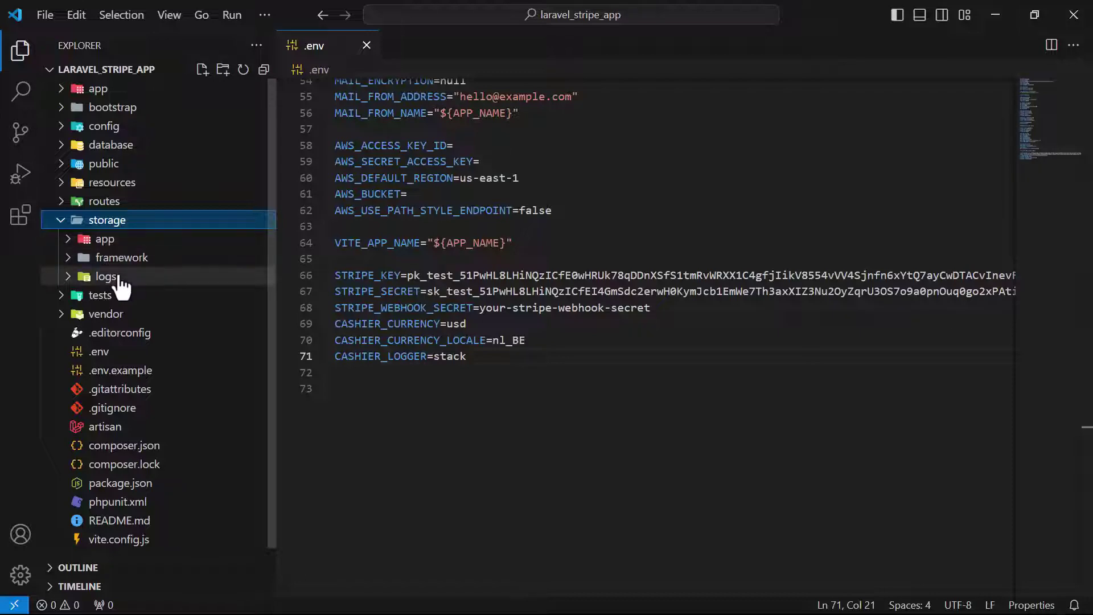
{"action": "left_click", "coordinate": [103, 277]}
{"action": "left_click", "coordinate": [146, 315]}
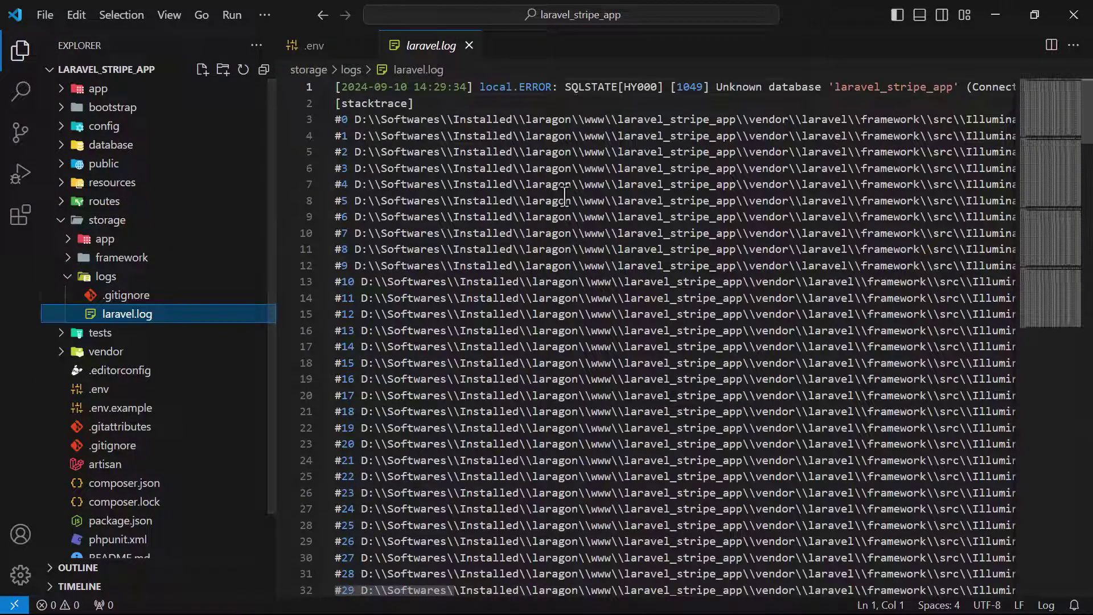
- Review the log entries, then delete all of laravel.log's contents and close it
{"action": "left_click", "coordinate": [627, 215]}
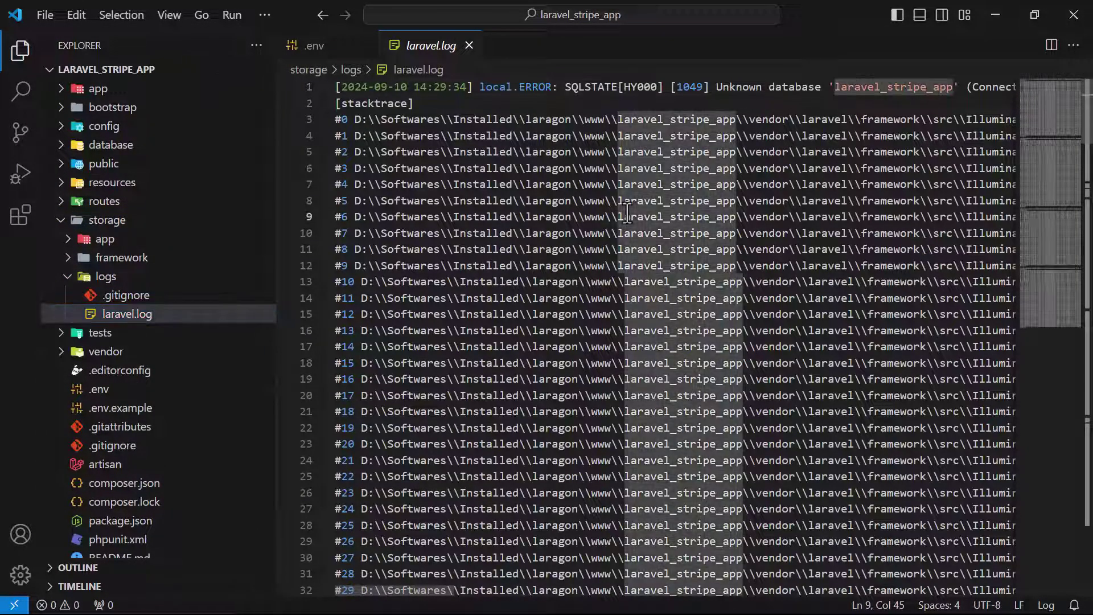
{"action": "scroll", "coordinate": [627, 213], "scroll_direction": "down", "scroll_amount": 7}
{"action": "scroll", "coordinate": [627, 213], "scroll_direction": "down", "scroll_amount": 20}
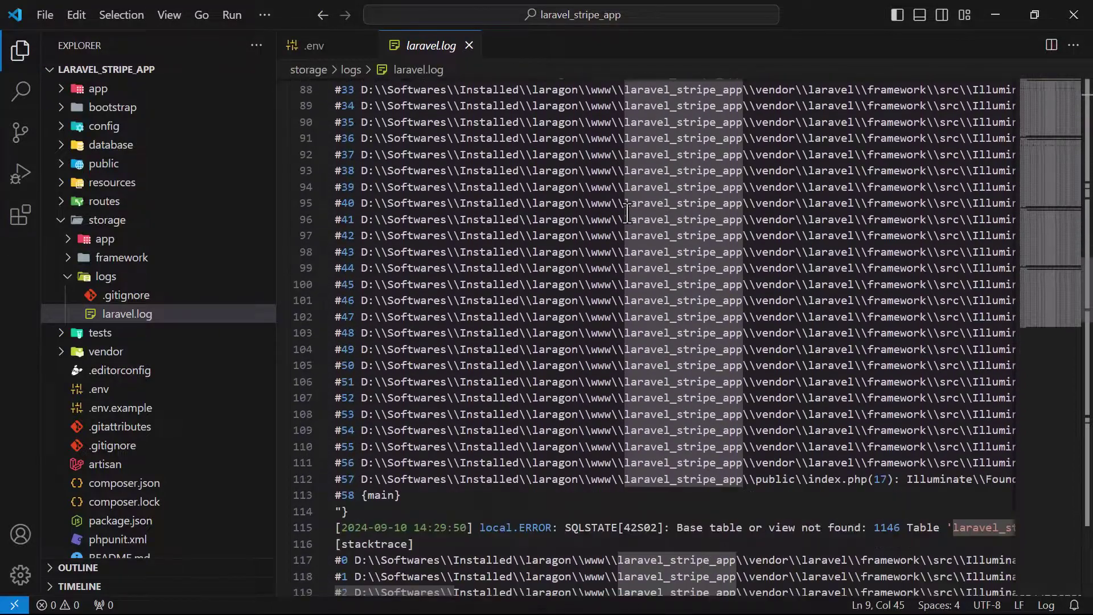
{"action": "scroll", "coordinate": [628, 214], "scroll_direction": "down", "scroll_amount": 1}
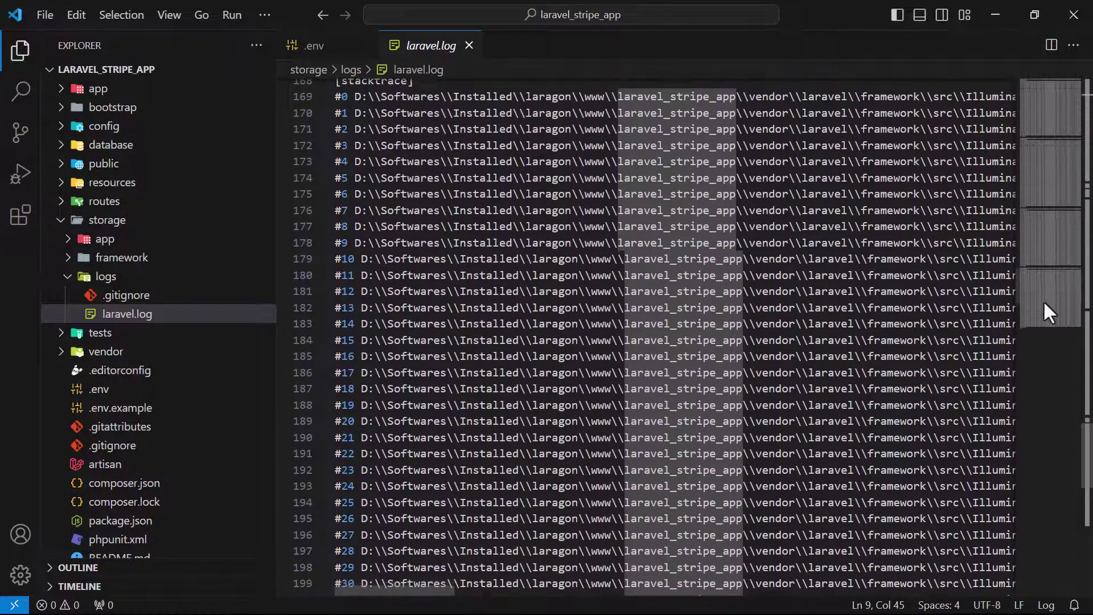
{"action": "scroll", "coordinate": [1045, 305], "scroll_direction": "down", "scroll_amount": 6}
{"action": "left_click", "coordinate": [862, 352]}
{"action": "key", "text": "ctrl+a"}
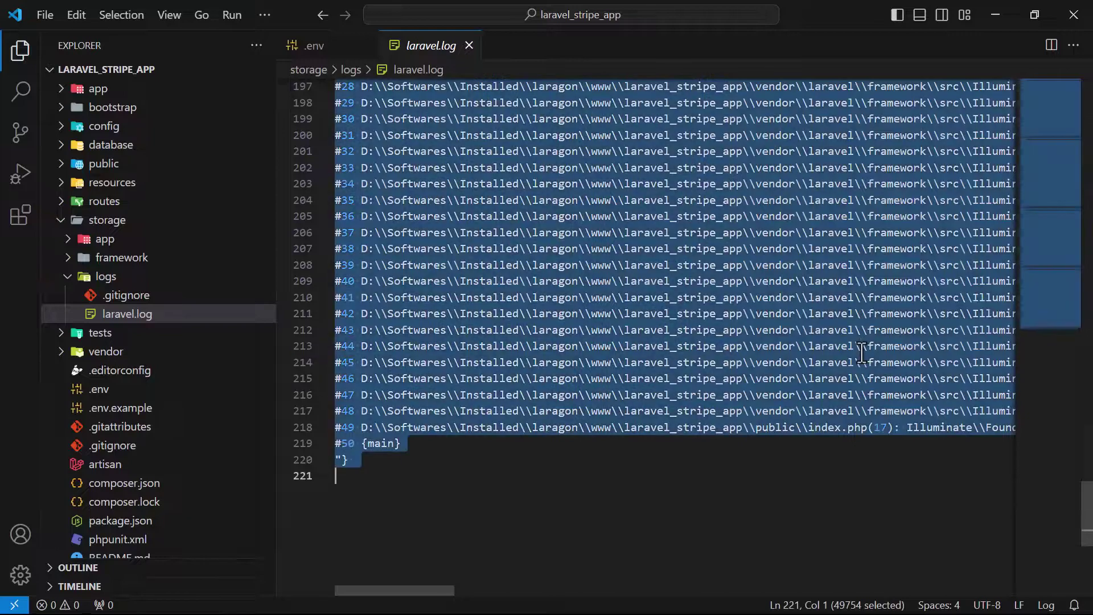
{"action": "key", "text": "BackSpace"}
{"action": "key", "text": "ctrl+w"}
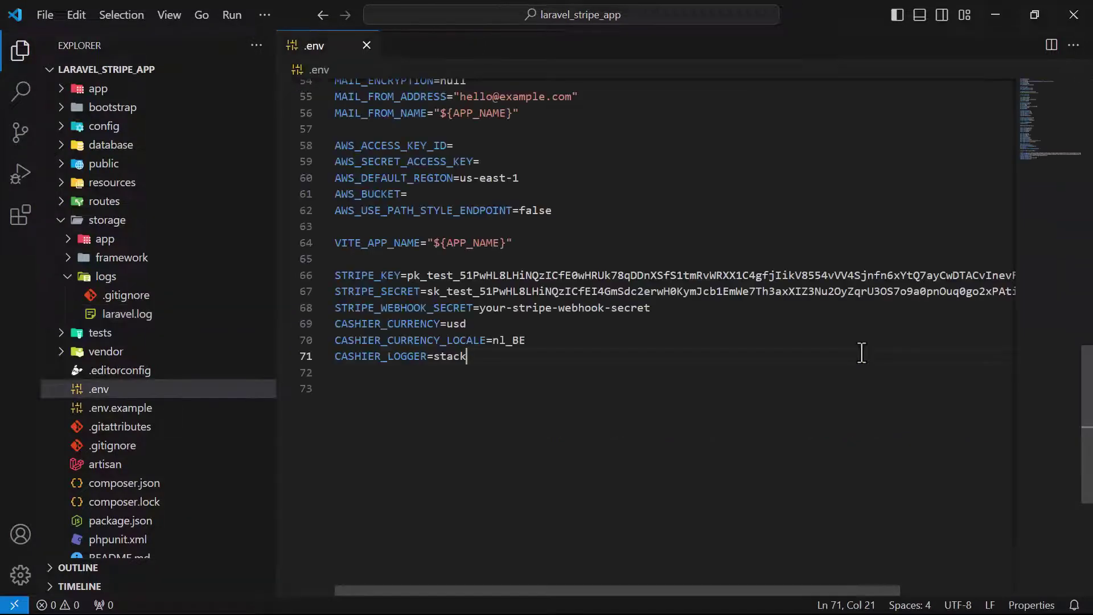
- Close .env and read the Cashier docs passage on extending Cashier's custom models
{"action": "key", "text": "ctrl+w"}
{"action": "key", "text": "alt+Tab"}
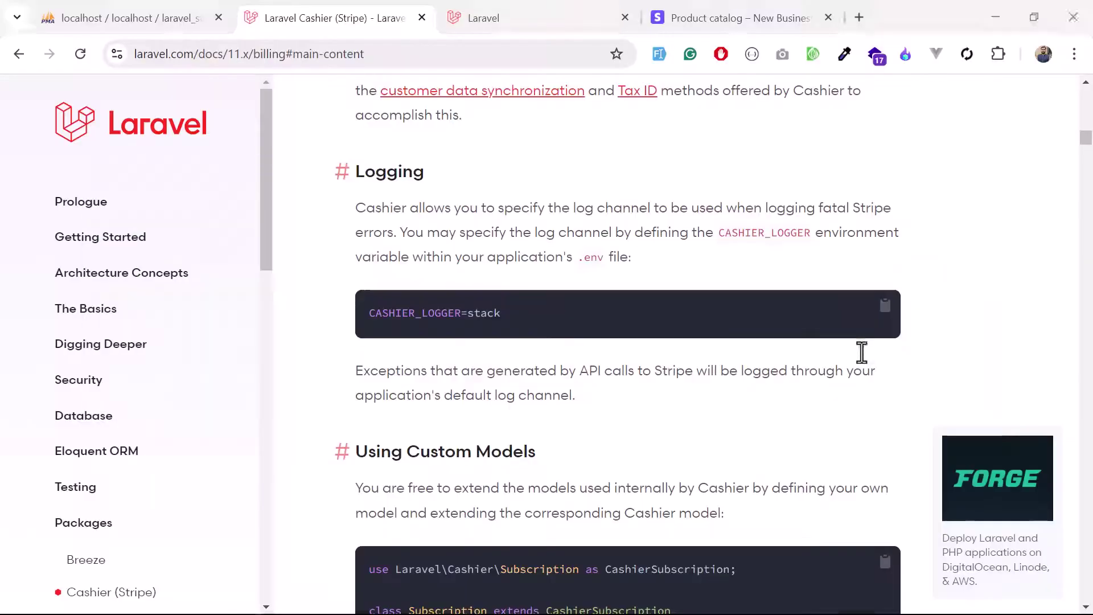
{"action": "scroll", "coordinate": [640, 422], "scroll_direction": "down", "scroll_amount": 6}
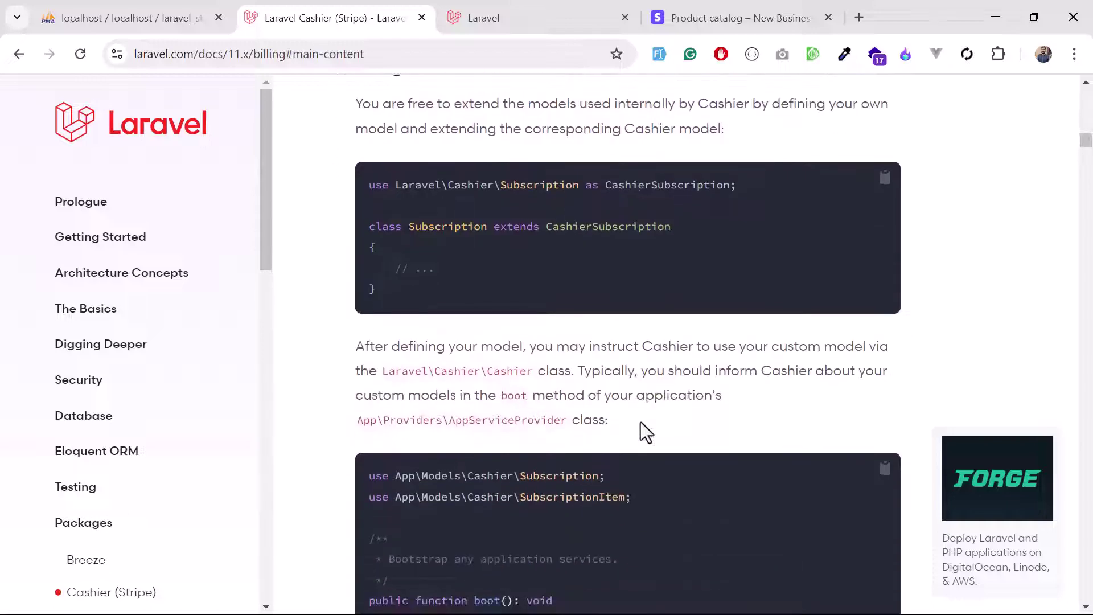
{"action": "scroll", "coordinate": [640, 422], "scroll_direction": "up", "scroll_amount": 3}
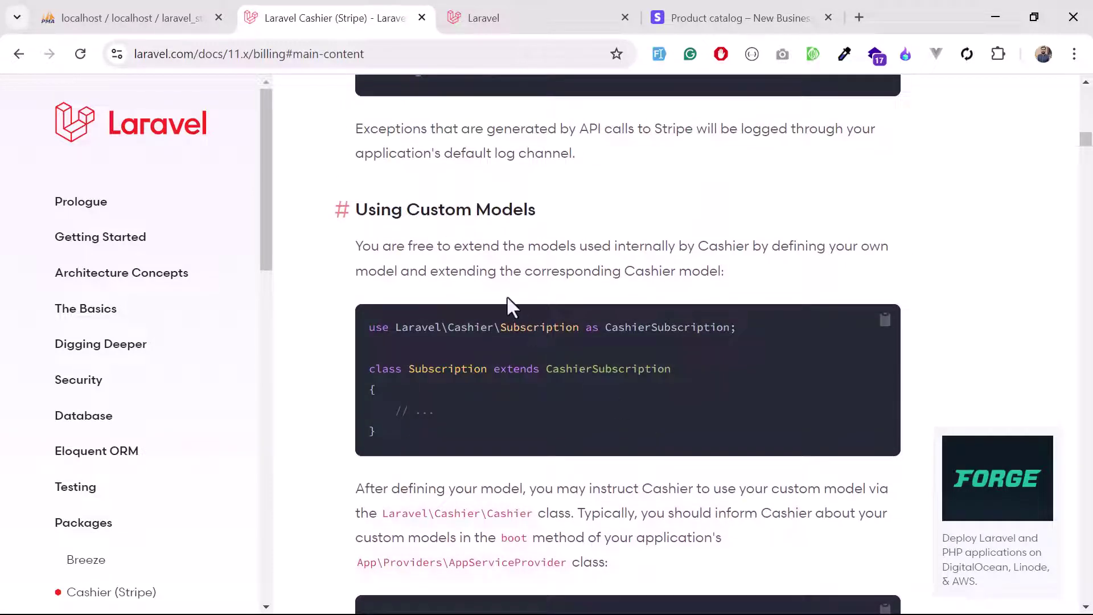
{"action": "left_click_drag", "start_coordinate": [450, 246], "coordinate": [552, 269]}
{"action": "left_click", "coordinate": [554, 268]}
- Read the Quickstart Selling Products checkout example and its Cashier:: lines, then return to VS Code
{"action": "scroll", "coordinate": [555, 267], "scroll_direction": "down", "scroll_amount": 3}
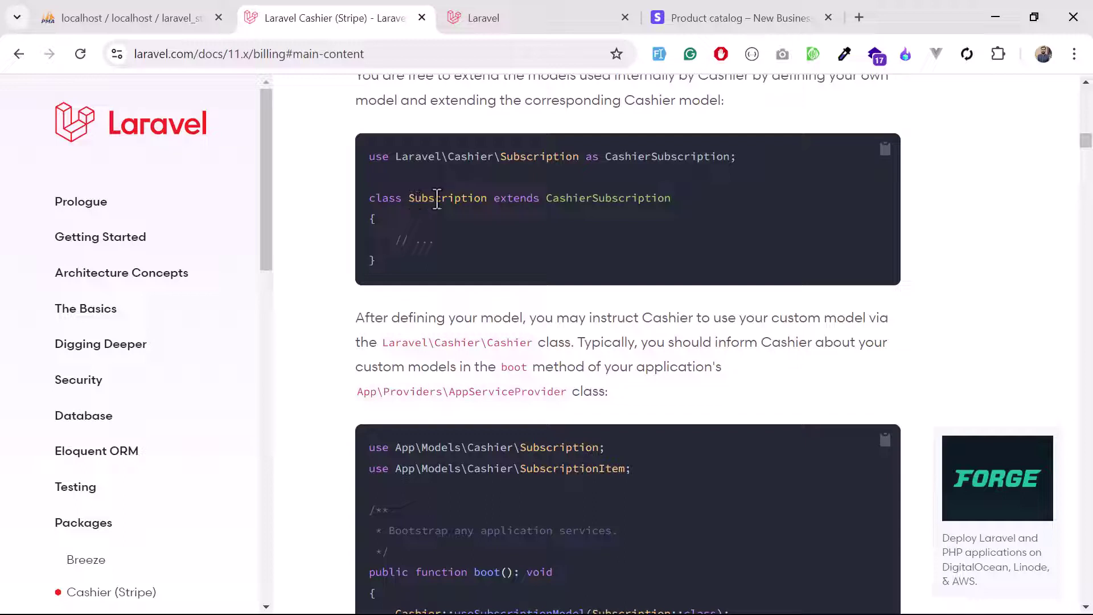
{"action": "scroll", "coordinate": [461, 266], "scroll_direction": "down", "scroll_amount": 4}
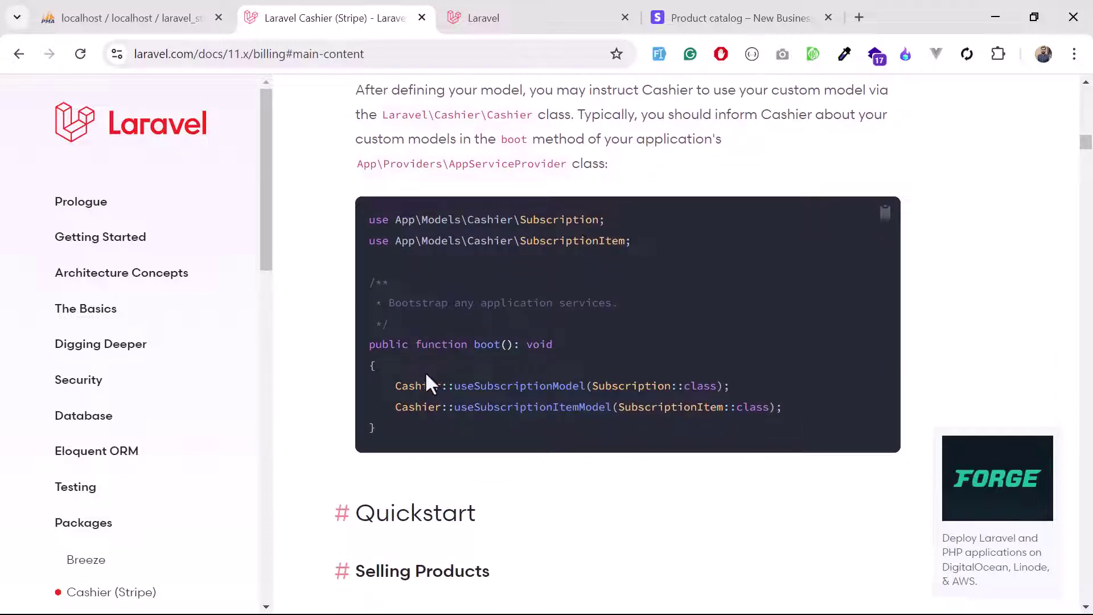
{"action": "left_click_drag", "start_coordinate": [425, 371], "coordinate": [735, 410]}
{"action": "left_click", "coordinate": [735, 410]}
{"action": "scroll", "coordinate": [512, 401], "scroll_direction": "down", "scroll_amount": 2}
{"action": "scroll", "coordinate": [512, 402], "scroll_direction": "down", "scroll_amount": 2}
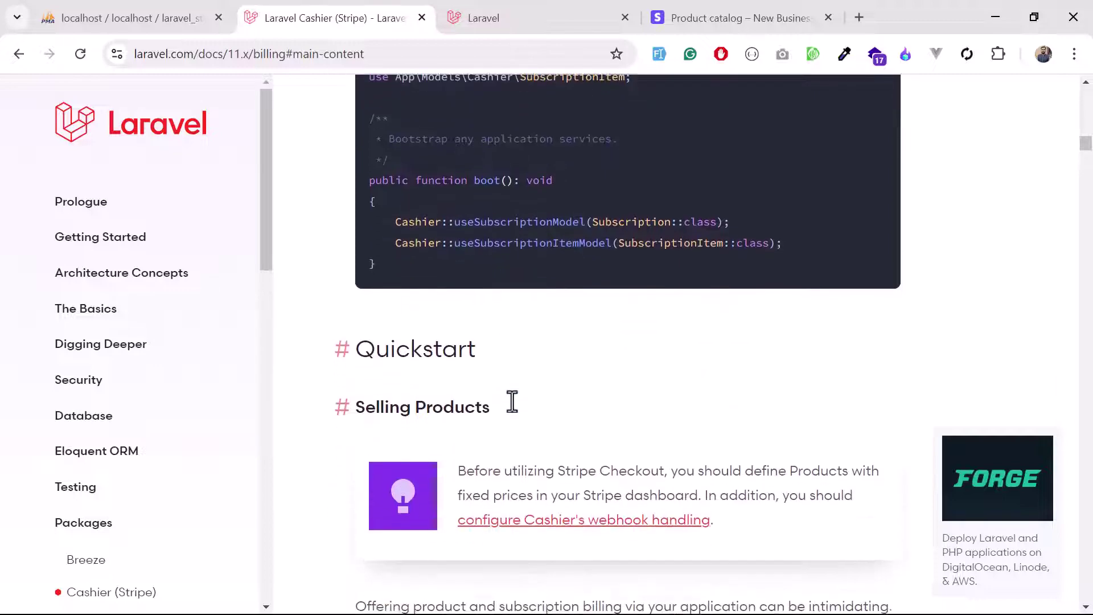
{"action": "scroll", "coordinate": [512, 401], "scroll_direction": "down", "scroll_amount": 5}
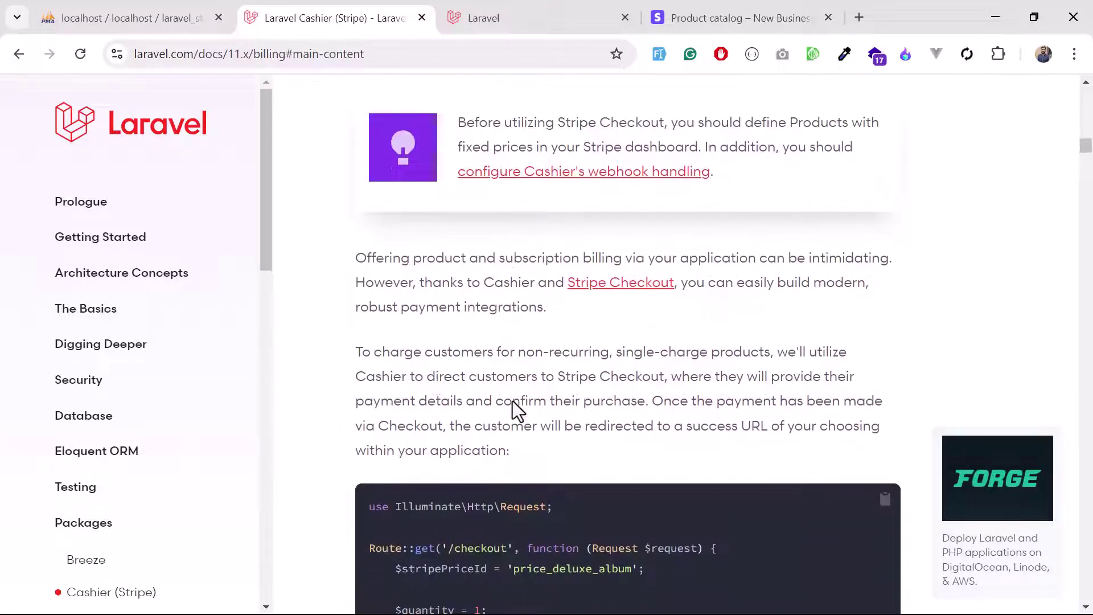
{"action": "scroll", "coordinate": [513, 401], "scroll_direction": "down", "scroll_amount": 2}
{"action": "scroll", "coordinate": [512, 402], "scroll_direction": "down", "scroll_amount": 1}
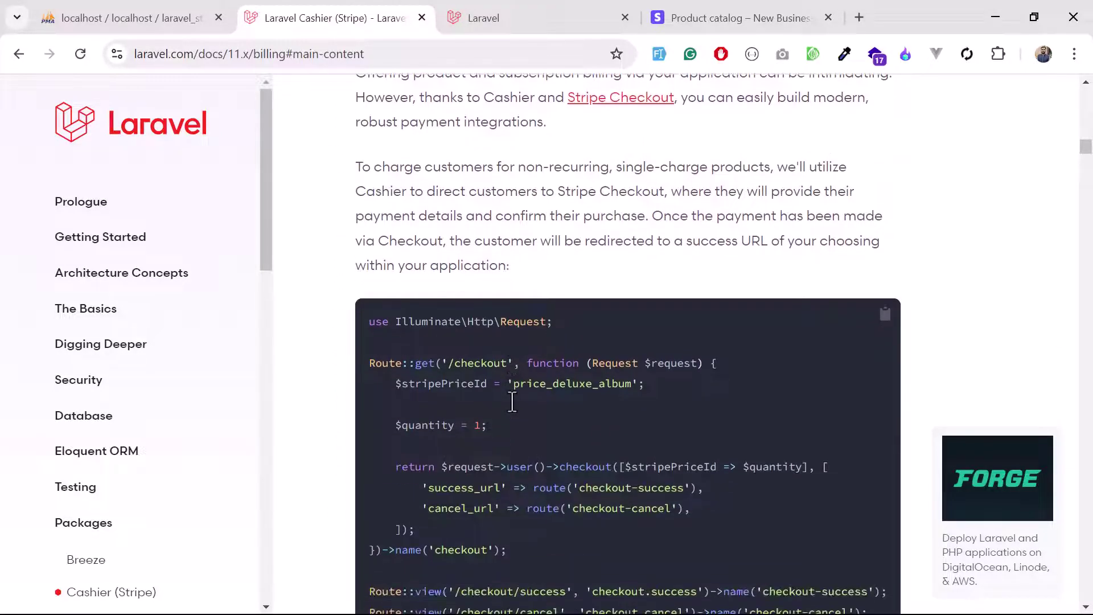
{"action": "scroll", "coordinate": [512, 400], "scroll_direction": "up", "scroll_amount": 5}
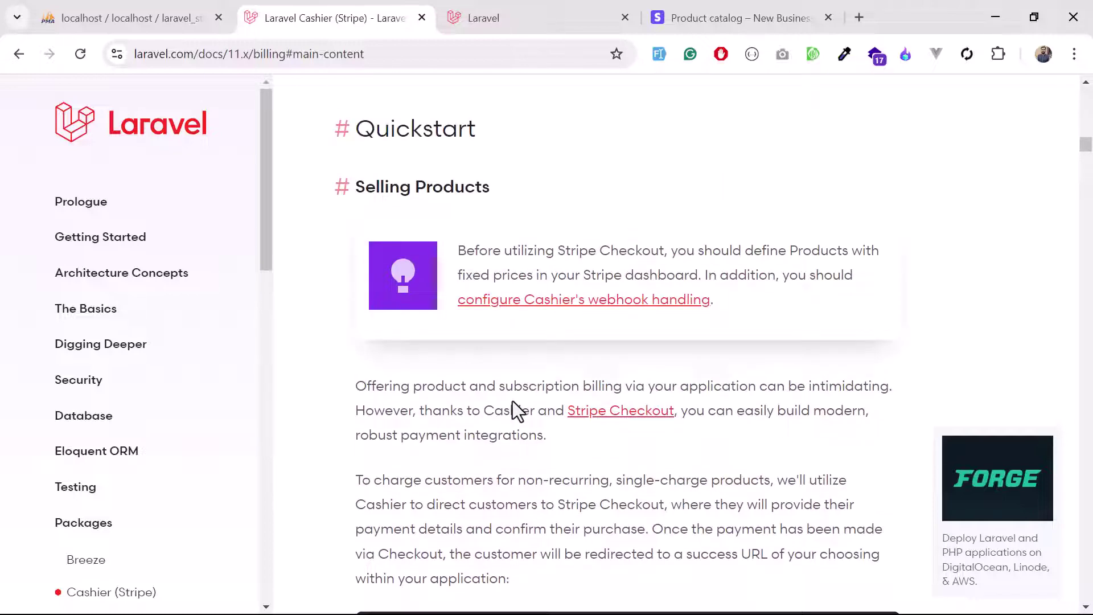
{"action": "scroll", "coordinate": [512, 401], "scroll_direction": "down", "scroll_amount": 5}
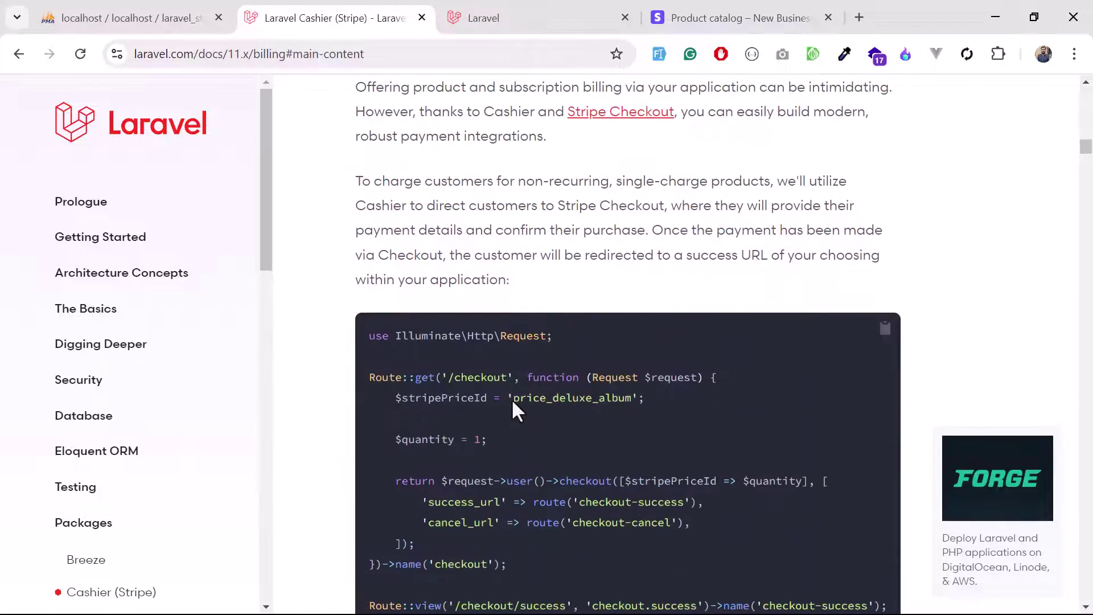
{"action": "key", "text": "alt+Tab"}
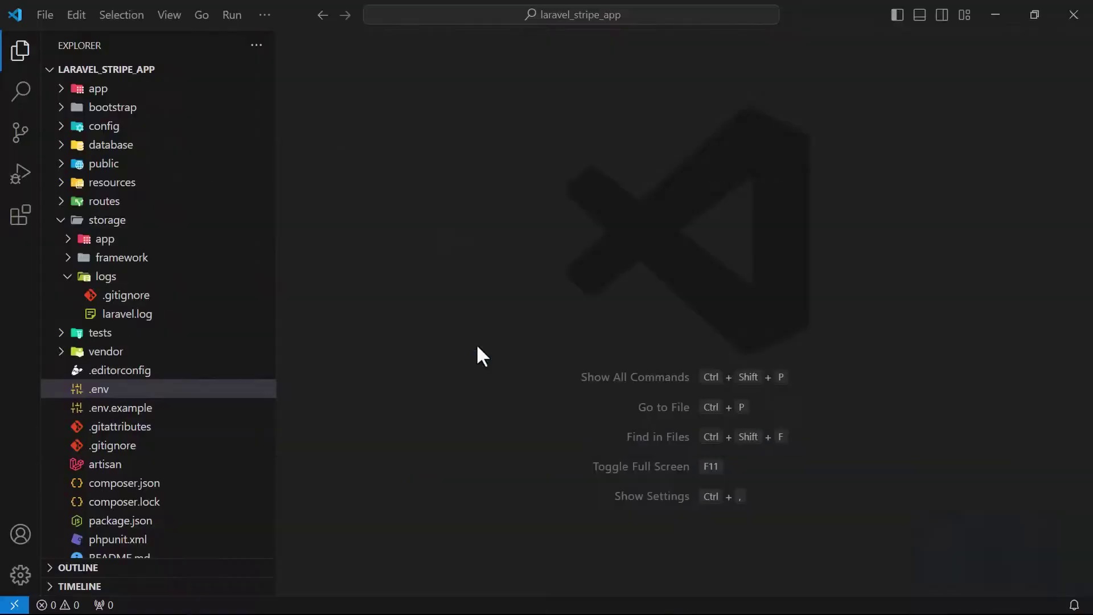
- Open .env and check the STRIPE_KEY and STRIPE_SECRET values on lines 66–67
{"action": "left_click", "coordinate": [188, 390]}
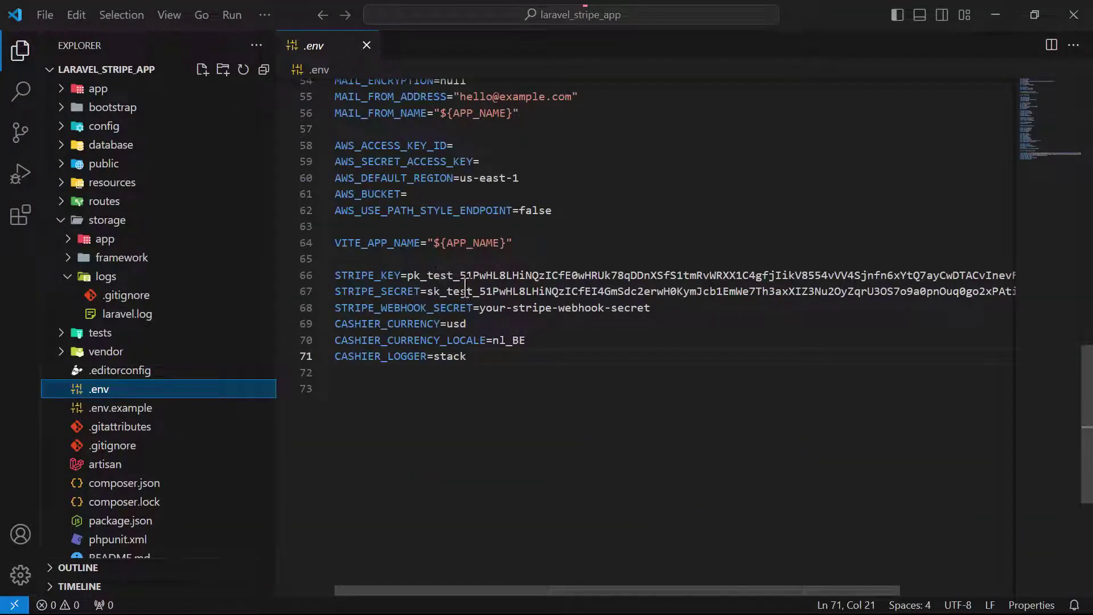
{"action": "left_click_drag", "start_coordinate": [434, 276], "coordinate": [490, 294]}
{"action": "double_click", "coordinate": [489, 293]}
{"action": "left_click", "coordinate": [485, 340]}
- Close .env, collapse all project folders, and go back to the Cashier docs
{"action": "key", "text": "ctrl+w"}
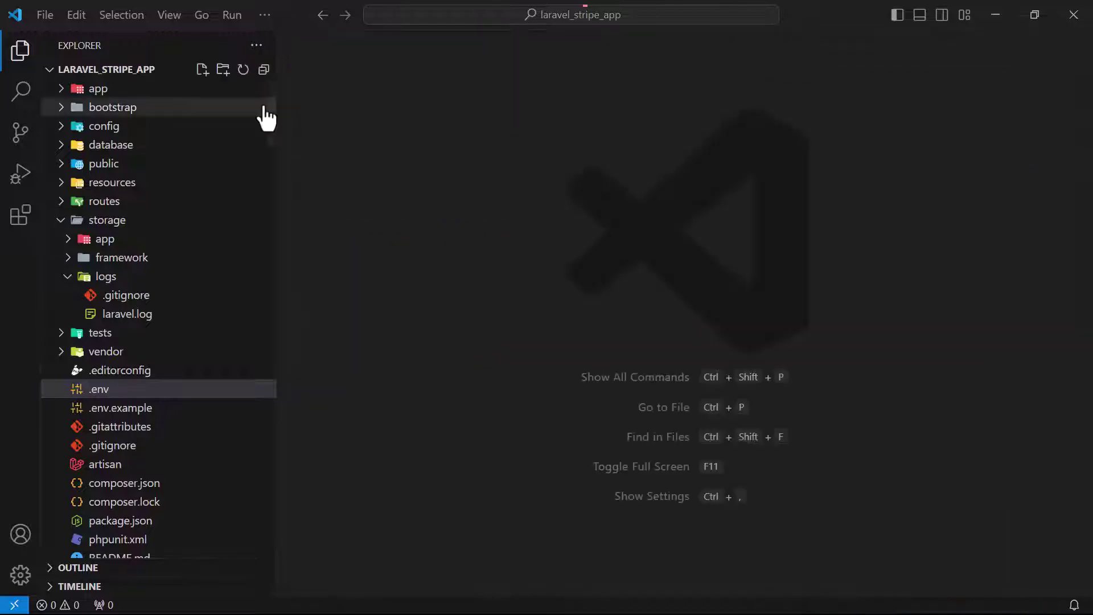
{"action": "left_click", "coordinate": [265, 70]}
{"action": "key", "text": "alt+Tab"}
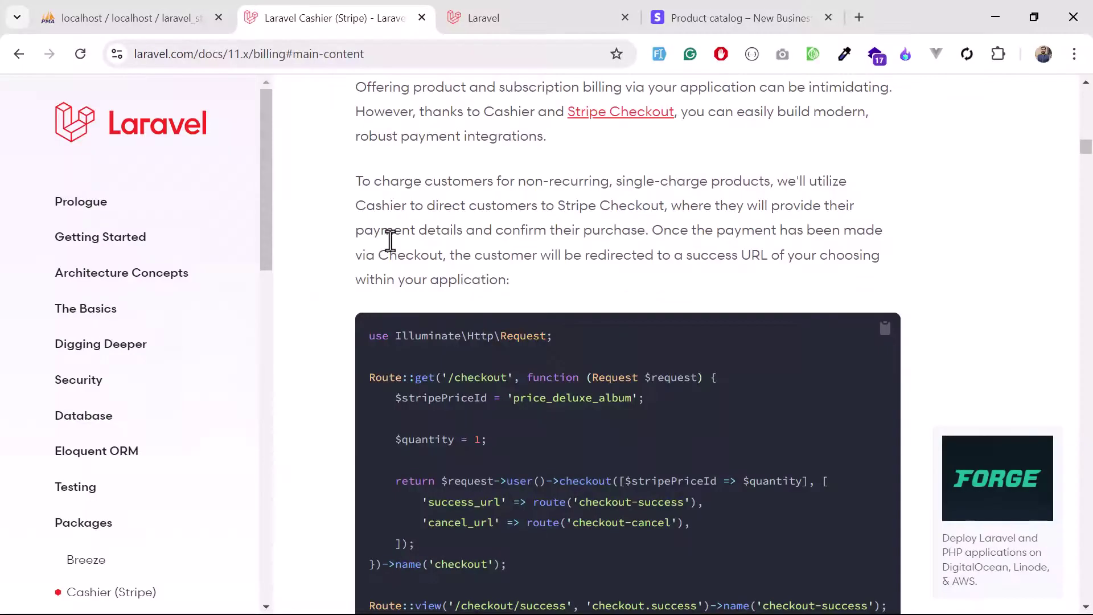
{"action": "scroll", "coordinate": [390, 241], "scroll_direction": "down", "scroll_amount": 2}
{"action": "left_click_drag", "start_coordinate": [371, 248], "coordinate": [510, 433]}
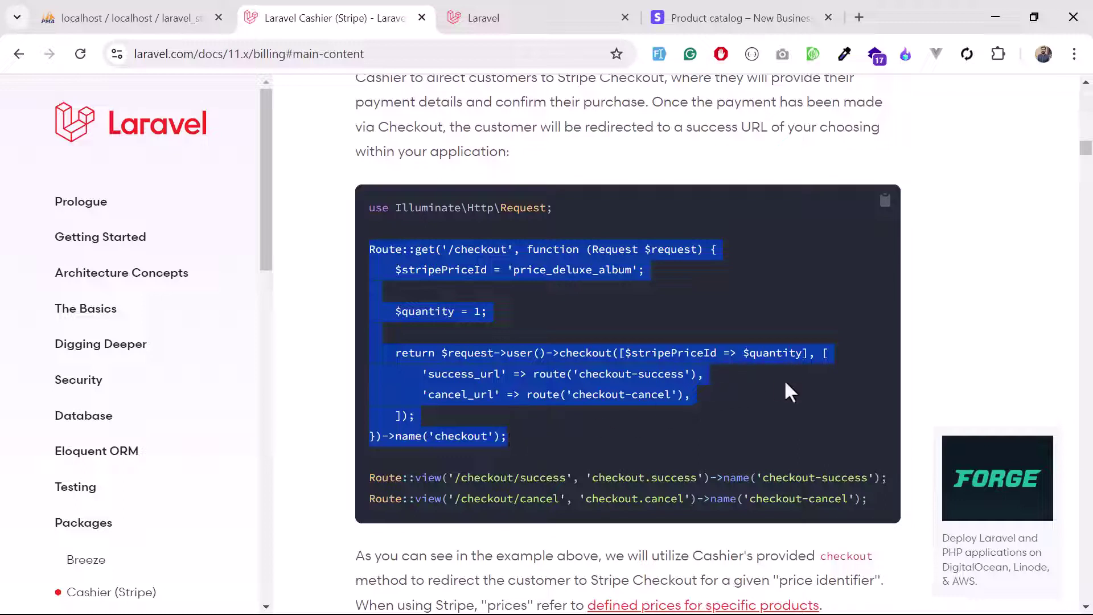
{"action": "left_click", "coordinate": [820, 369]}
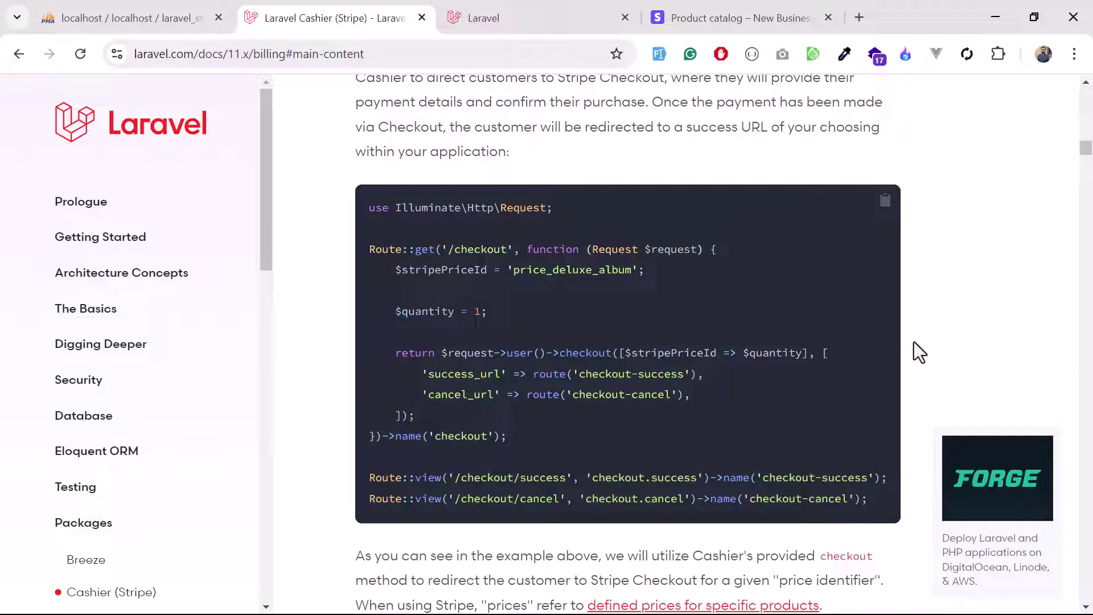